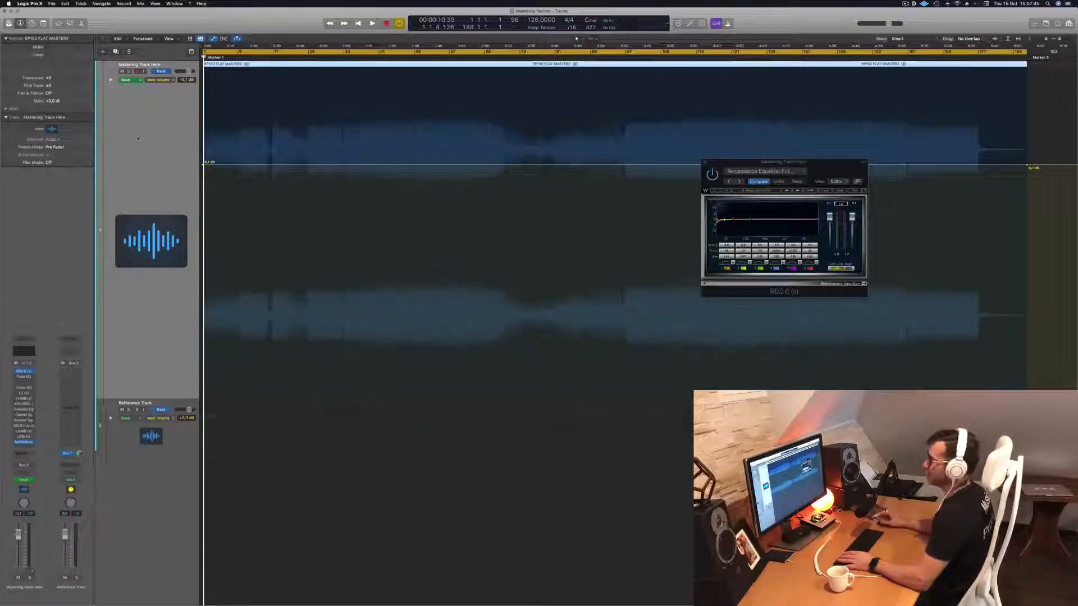
Play the mastering track and audition the sections around bars 33 and 49, keeping the REQ 6 window clear of the waveform's main part.
key("space")
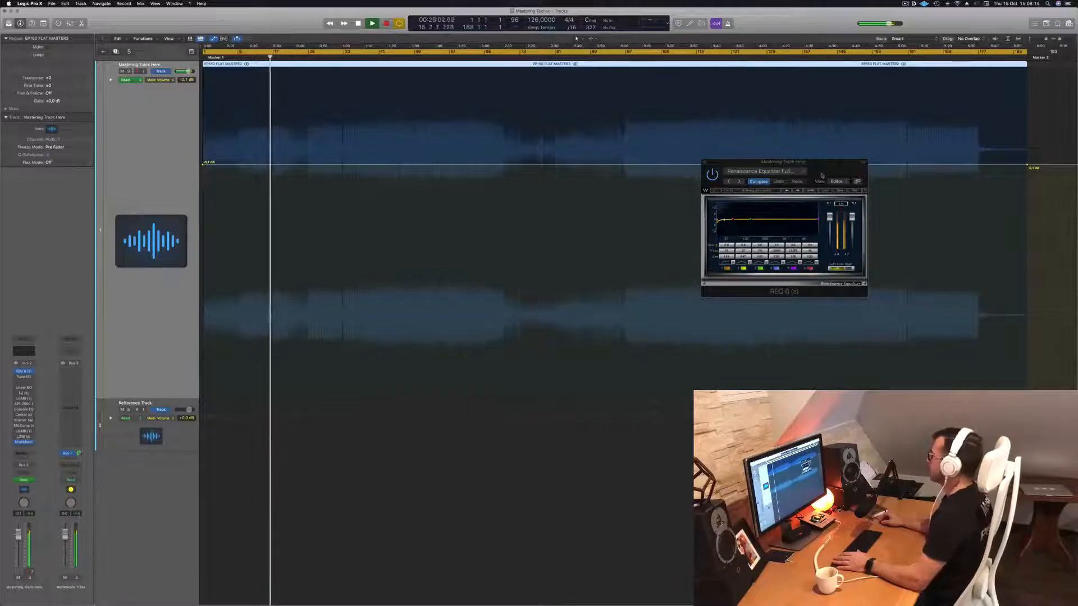
left_click_drag(832, 166, 718, 109)
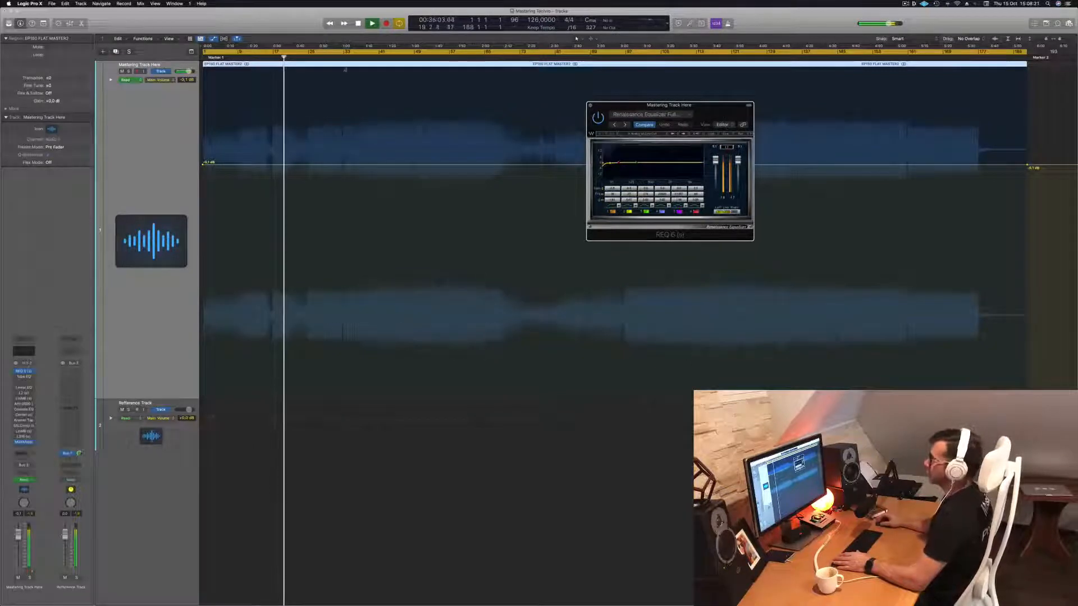
key("space")
left_click(343, 56)
left_click_drag(712, 112, 556, 279)
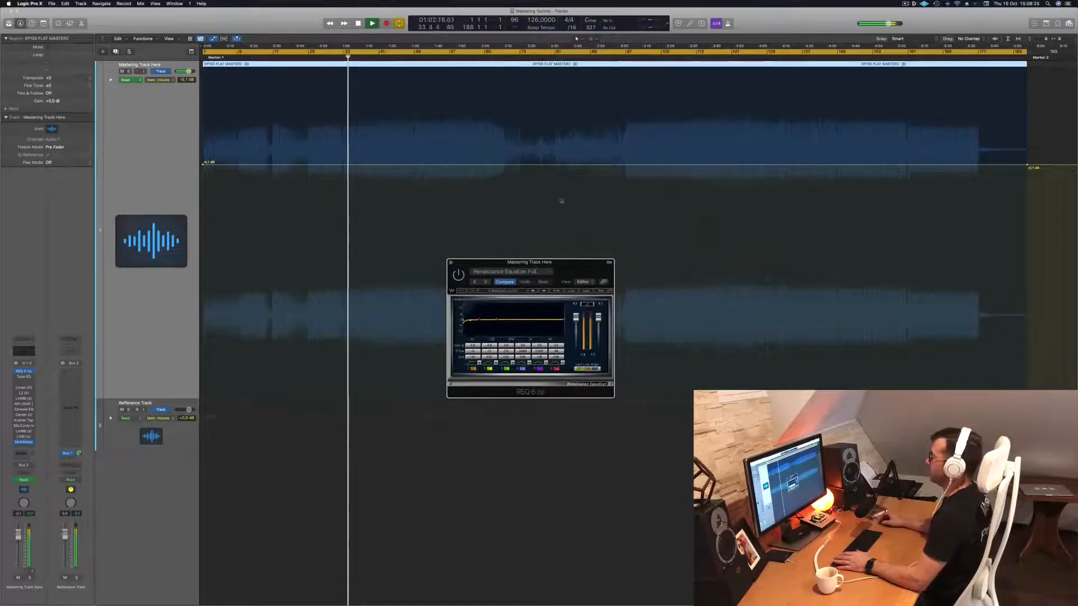
left_click(414, 58)
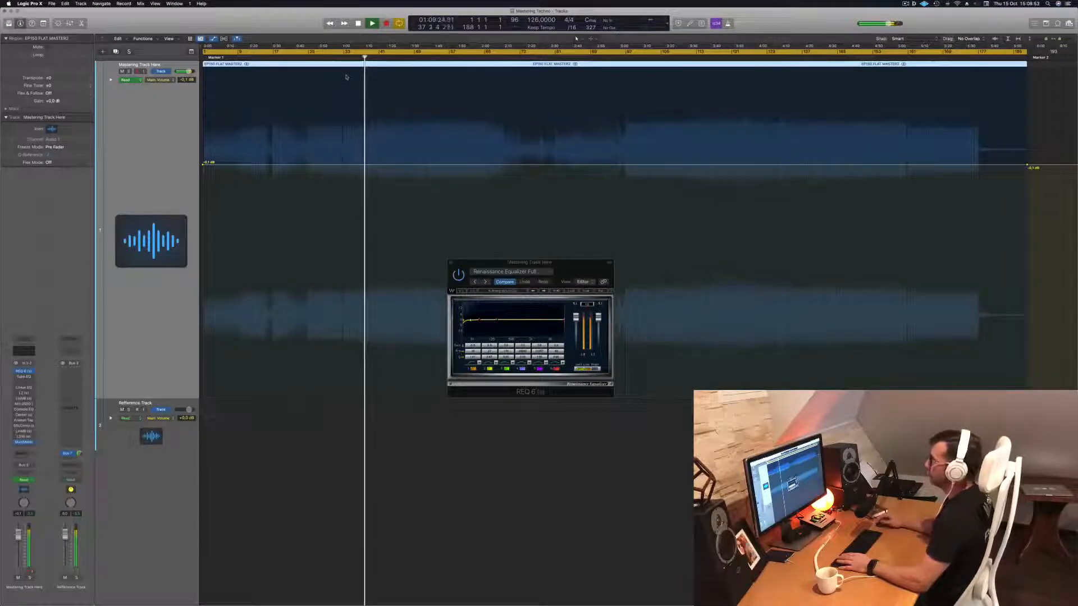
left_click(336, 57)
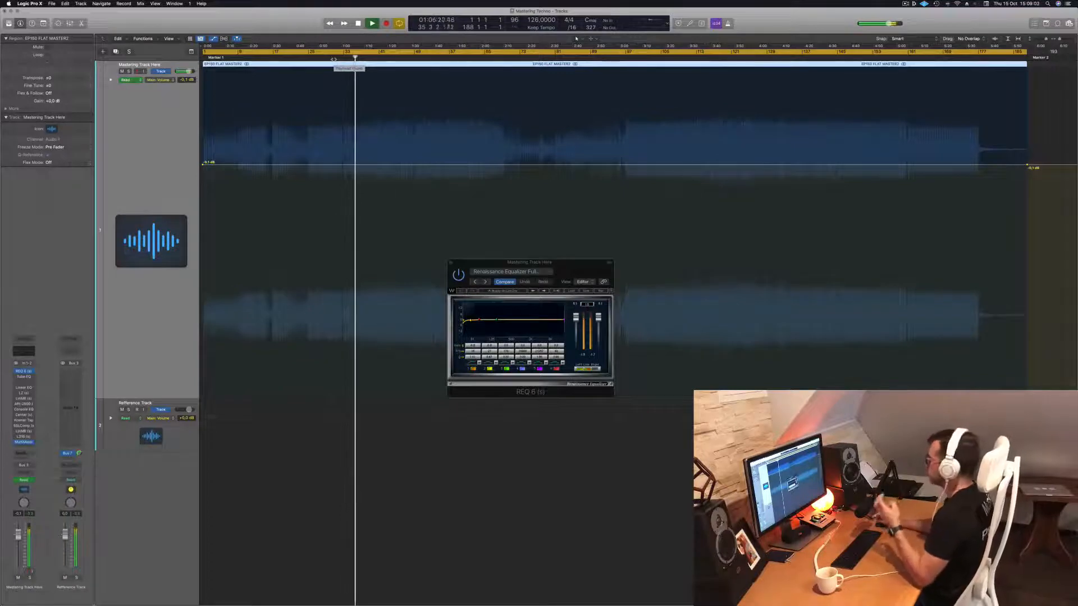
left_click(415, 56)
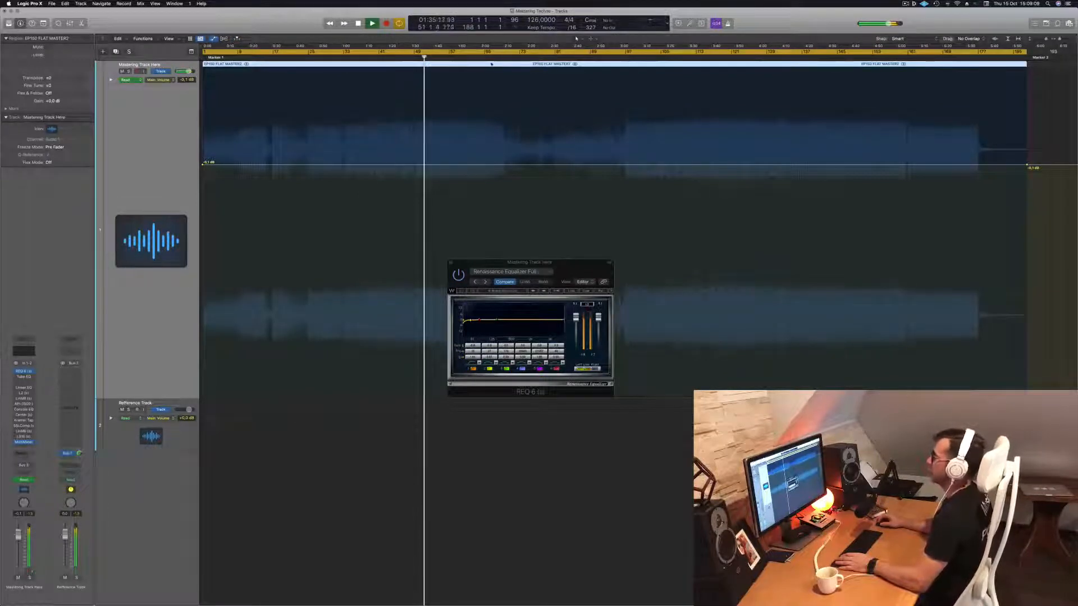
Audition the breakdown and the second half of the mastering track, skipping ahead to about bar 121.
left_click(476, 57)
left_click(503, 57)
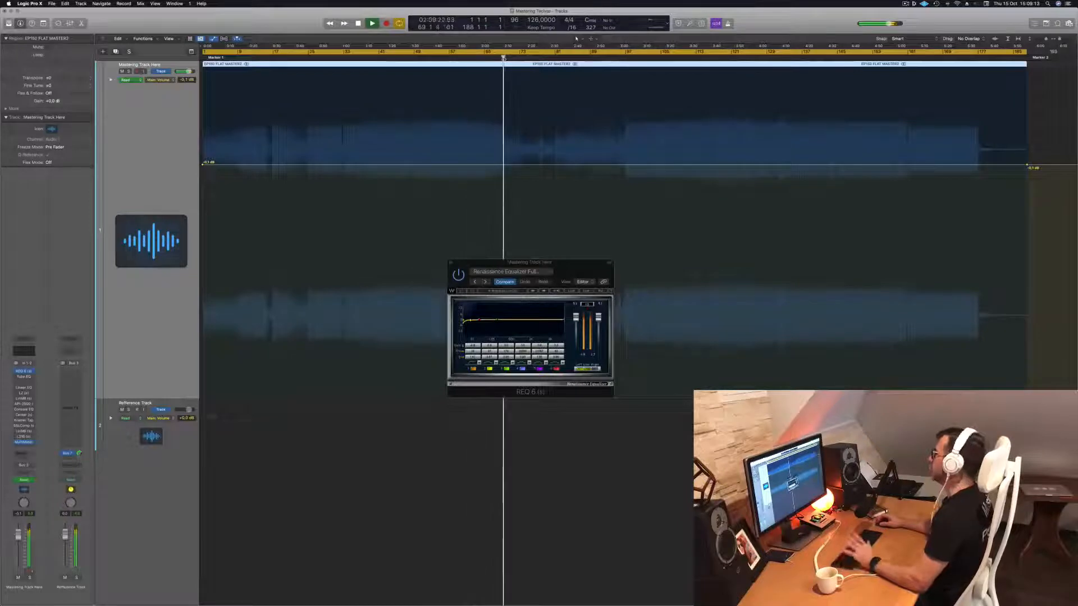
left_click(555, 57)
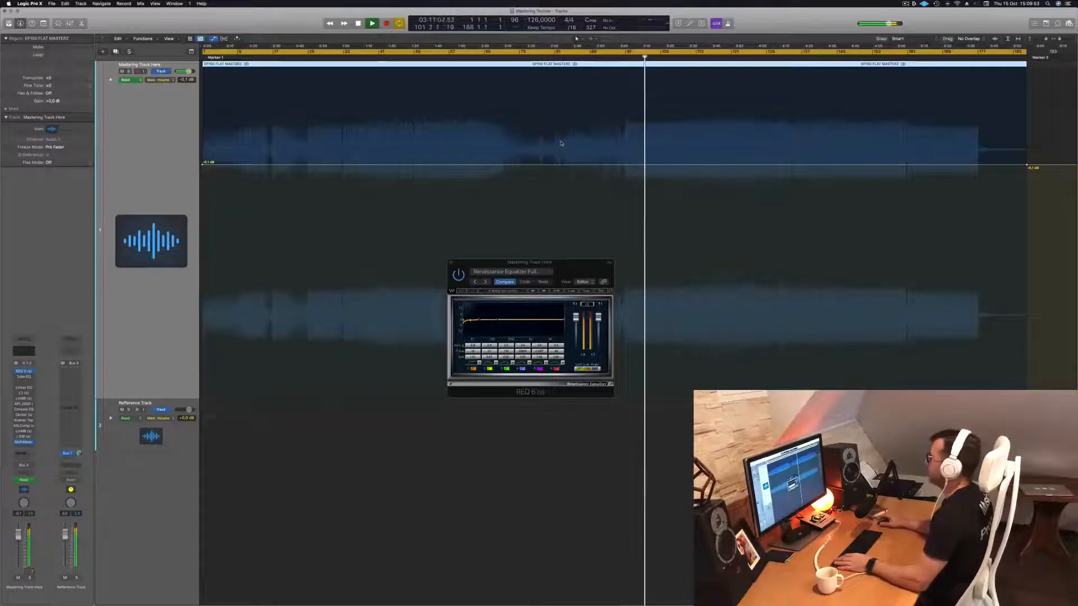
key("space")
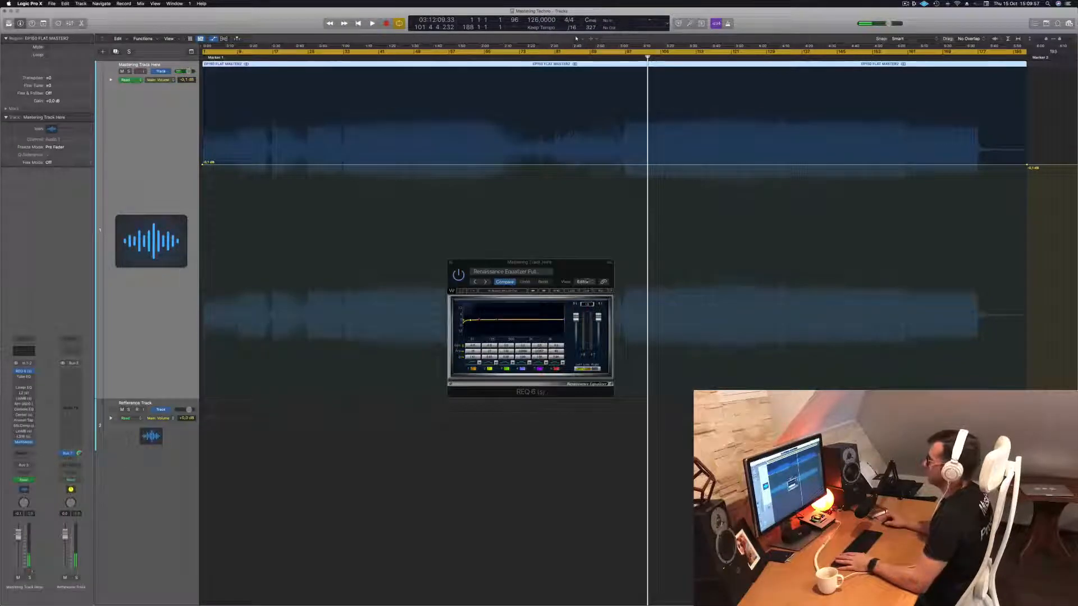
key("space")
left_click(683, 58)
left_click(731, 57)
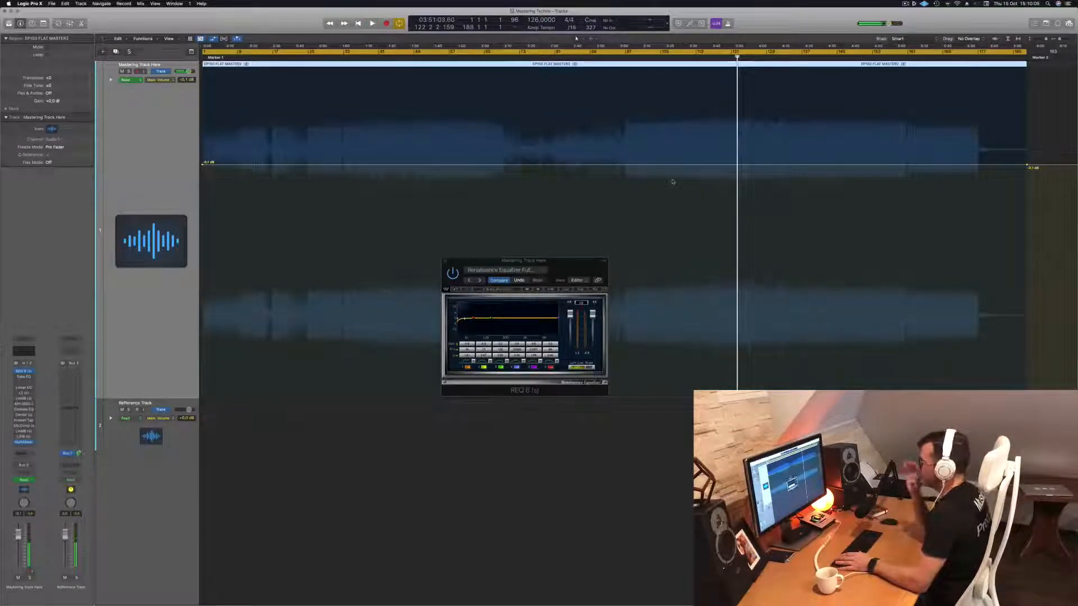
key("space")
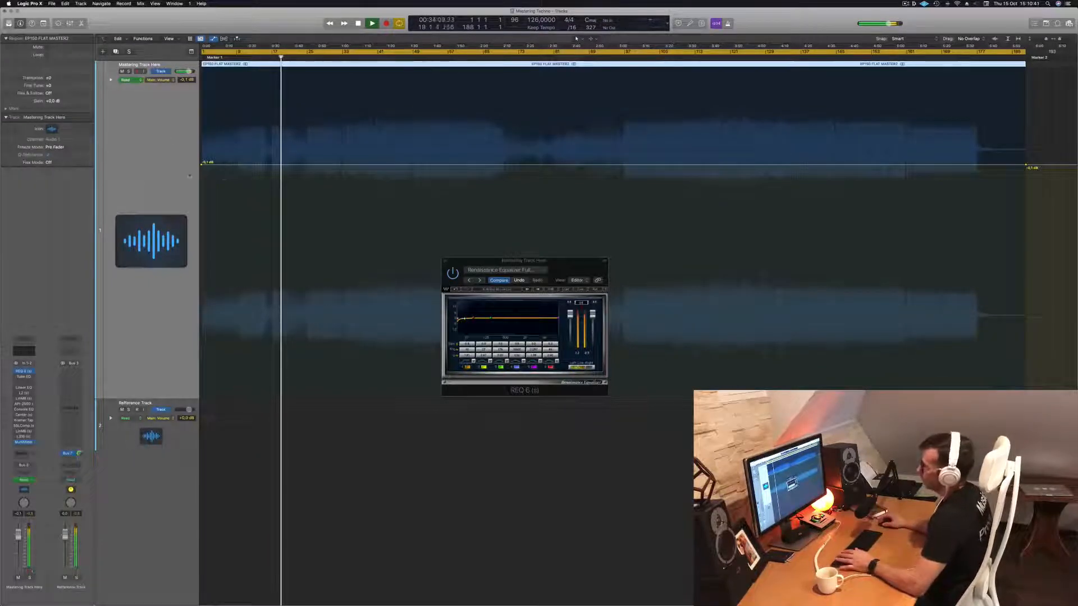
Open and enable the Vintage Tube EQ on the mastering track, play from bar 49, and place its window beside the REQ 6.
left_click(23, 378)
left_click_drag(543, 102, 563, 178)
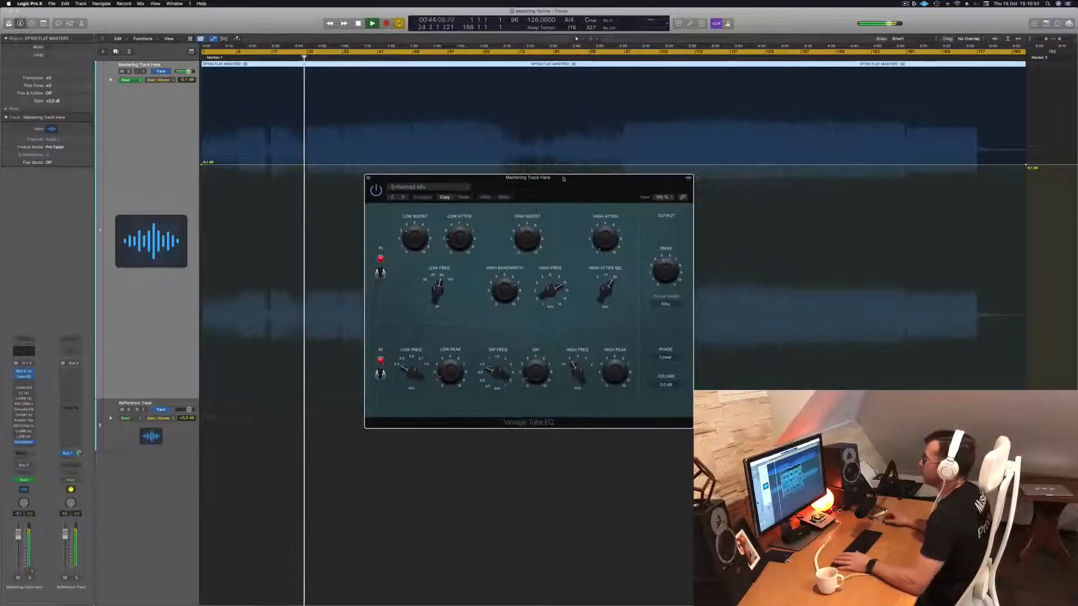
left_click(413, 57)
left_click_drag(597, 190, 594, 190)
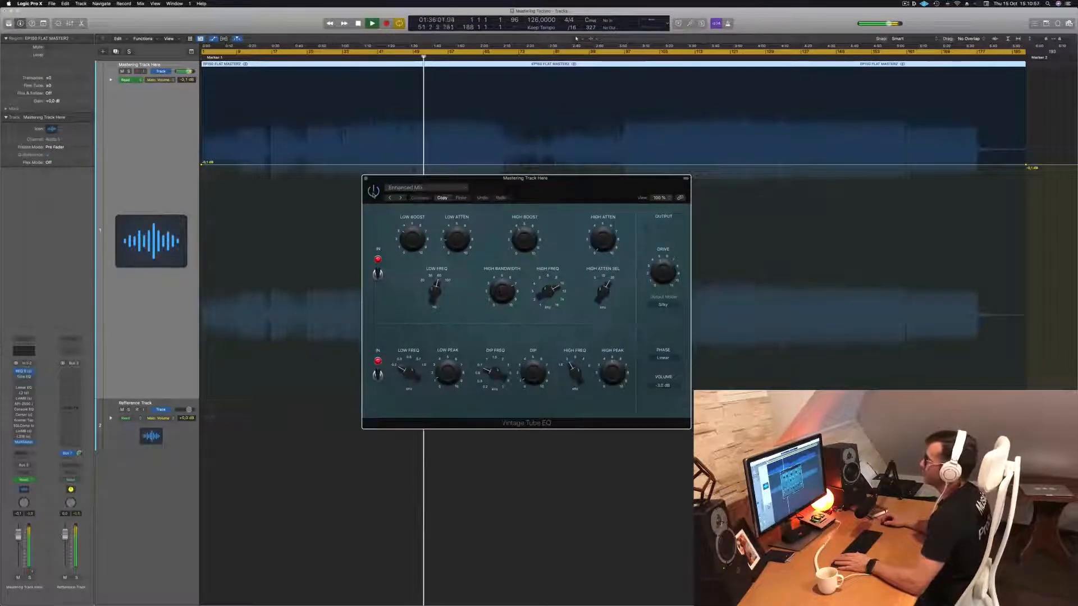
left_click_drag(528, 194, 486, 233)
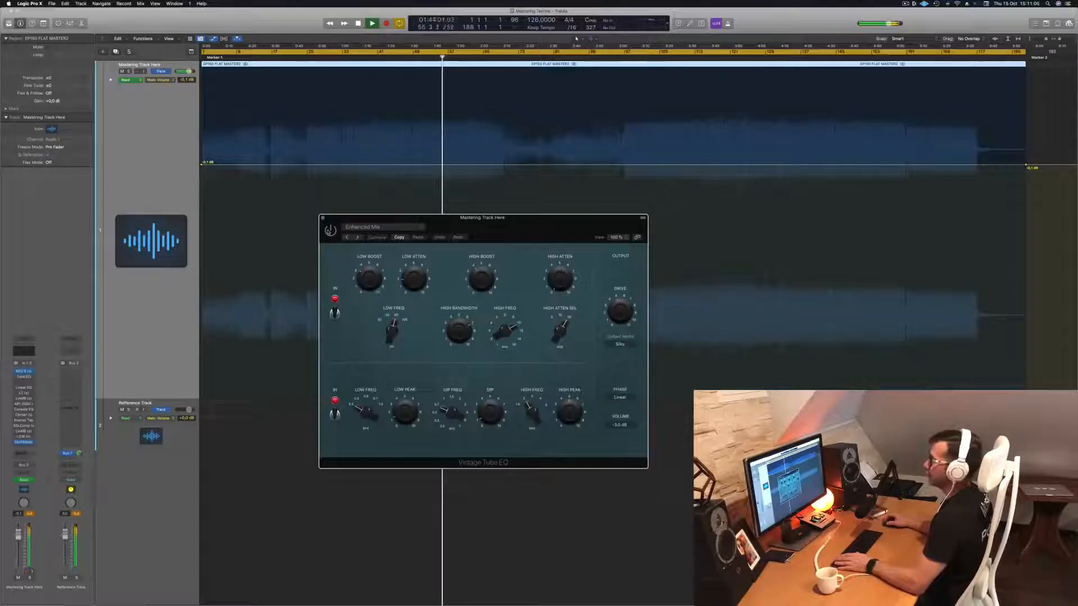
left_click_drag(502, 230, 756, 229)
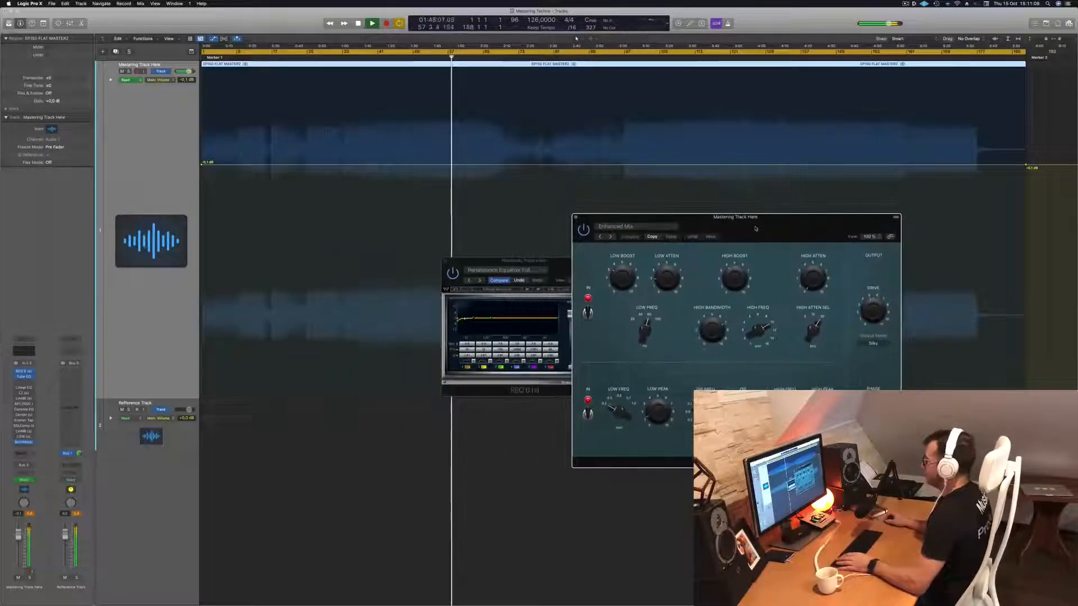
left_click(403, 156)
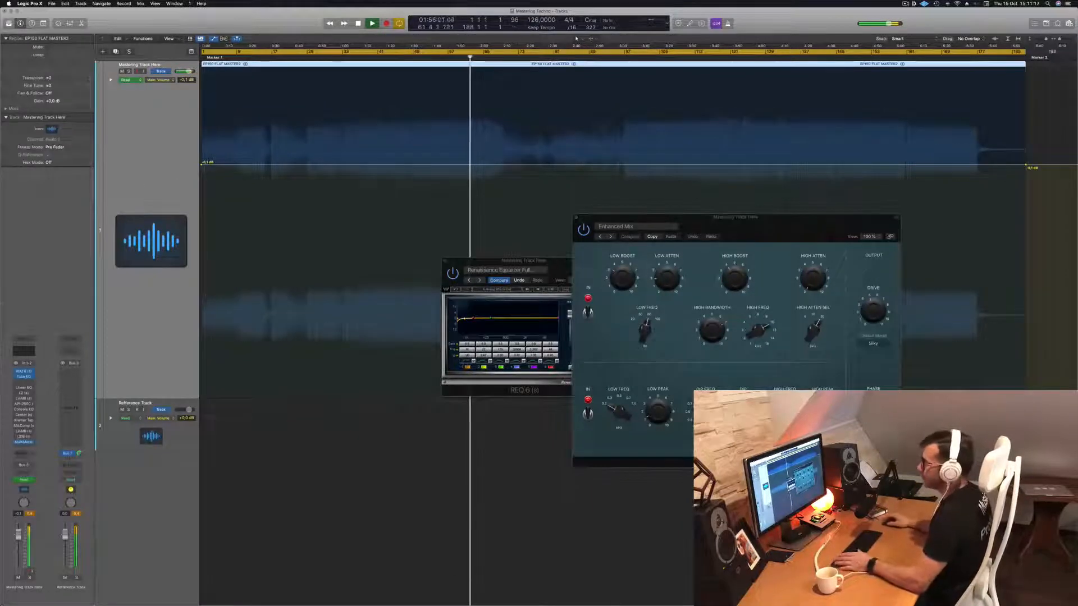
Open and enable the Linear Phase EQ on the mastering track and set its 5800 Hz band to -1.3 dB.
left_click(24, 389)
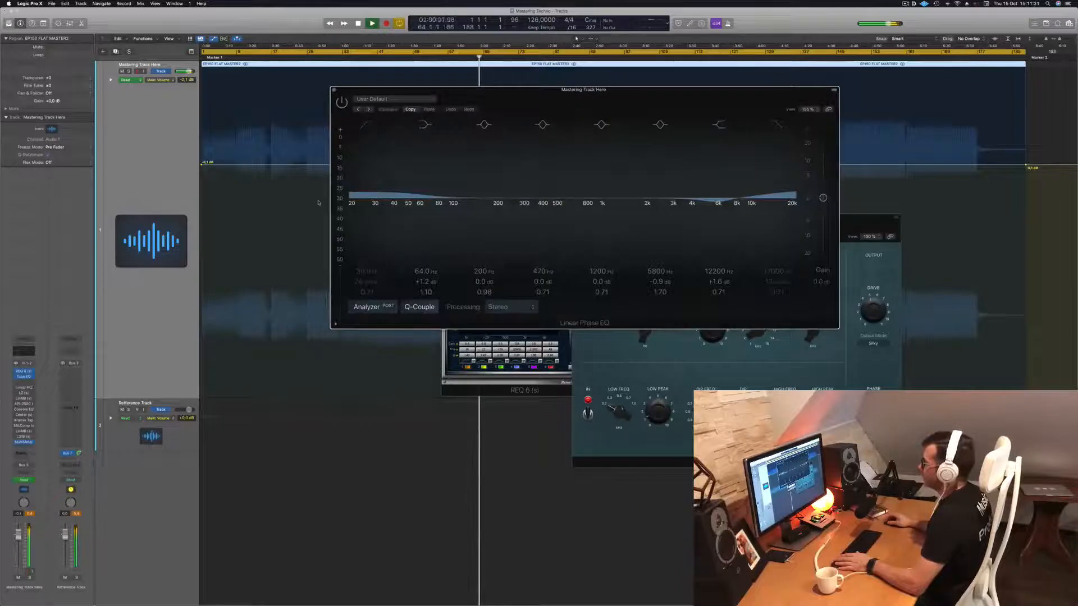
left_click_drag(457, 91, 382, 93)
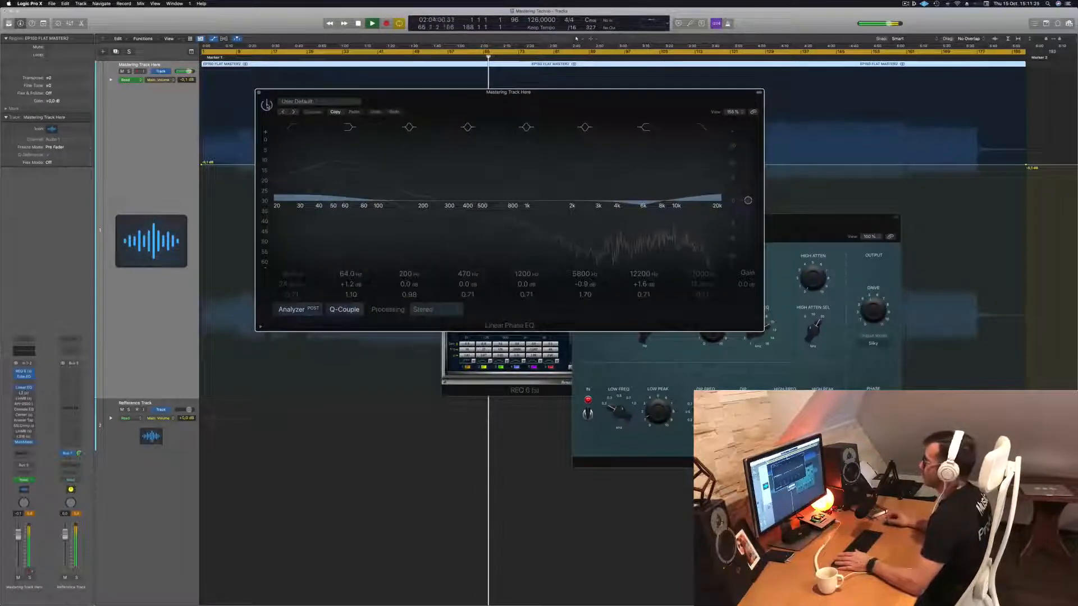
left_click_drag(641, 204, 641, 207)
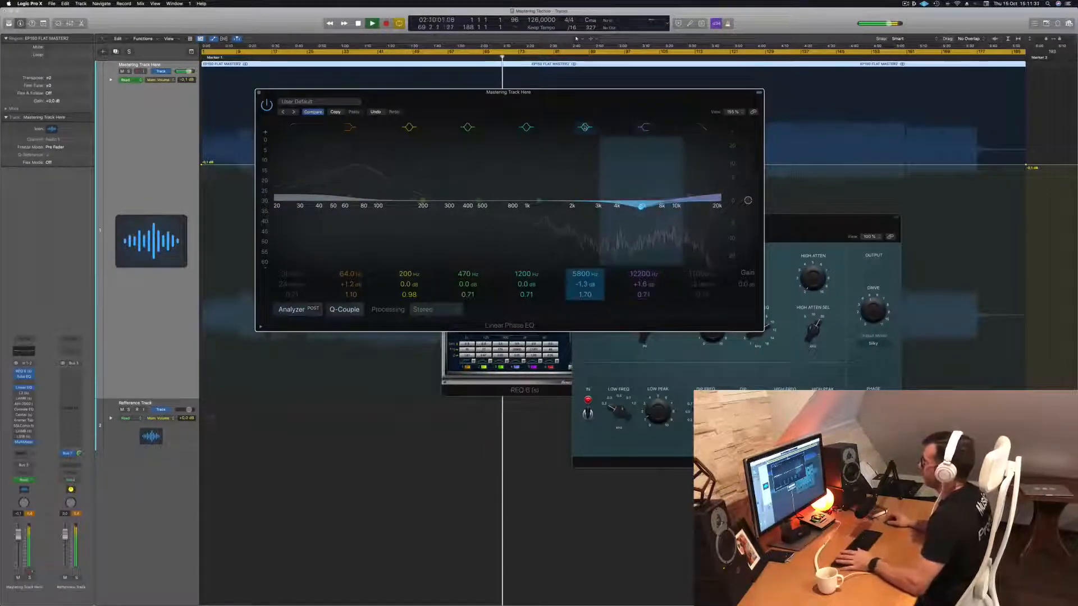
left_click(584, 127)
left_click(585, 127)
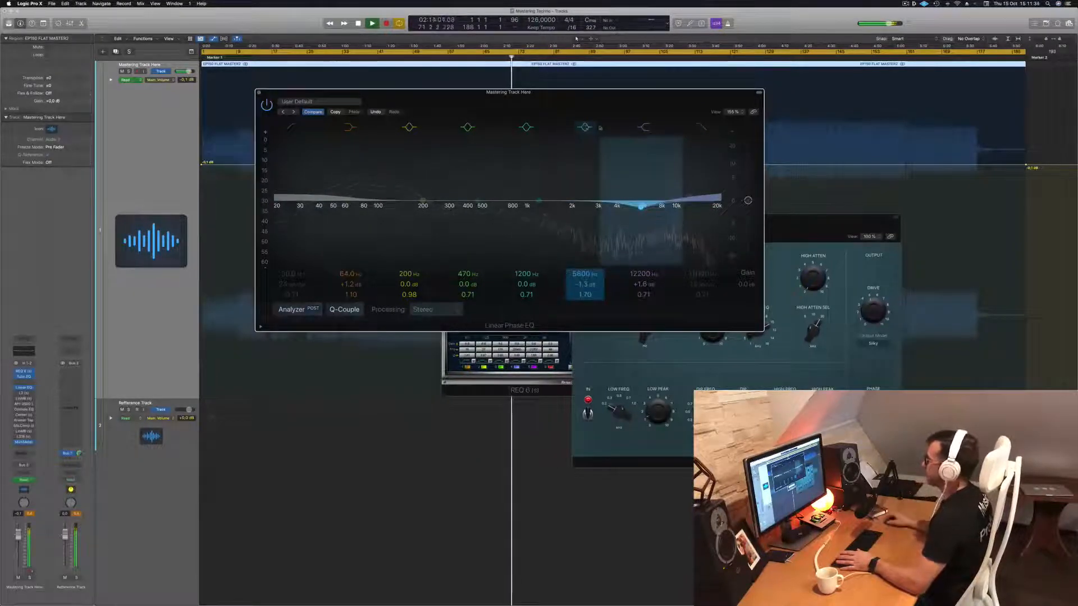
Compare the Linear Phase EQ on and off from about bar 99, then leave it bypassed and close its window.
left_click_drag(575, 107, 567, 184)
left_click(633, 58)
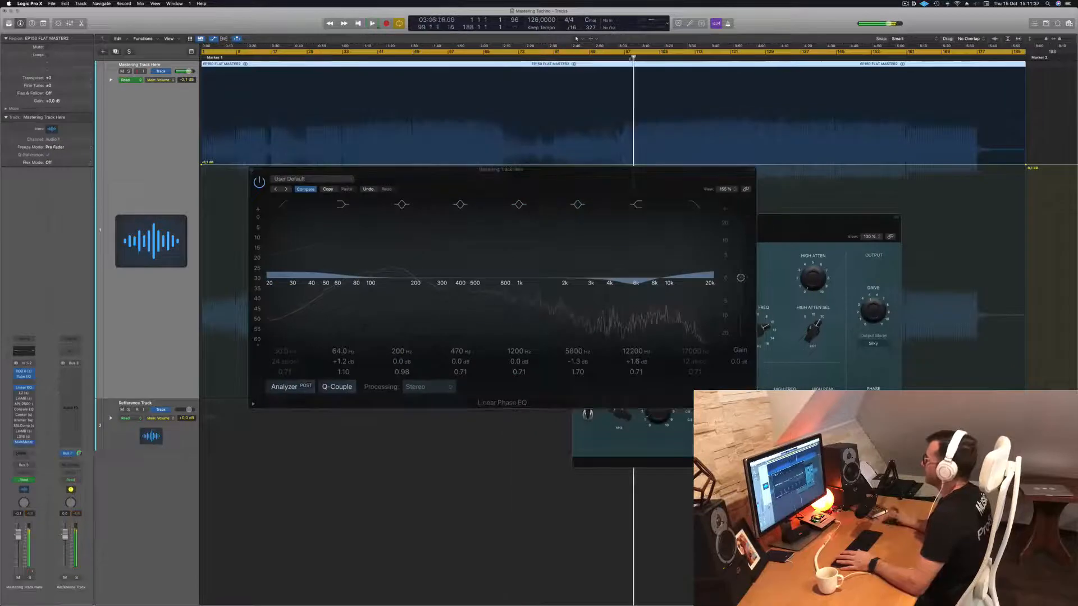
left_click_drag(384, 178, 397, 177)
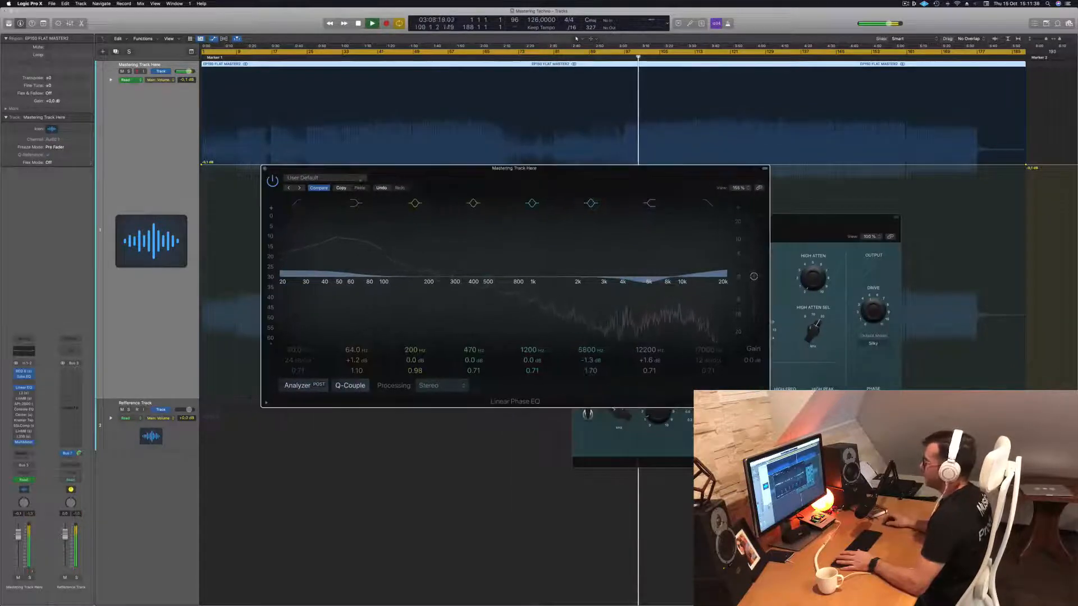
left_click(273, 181)
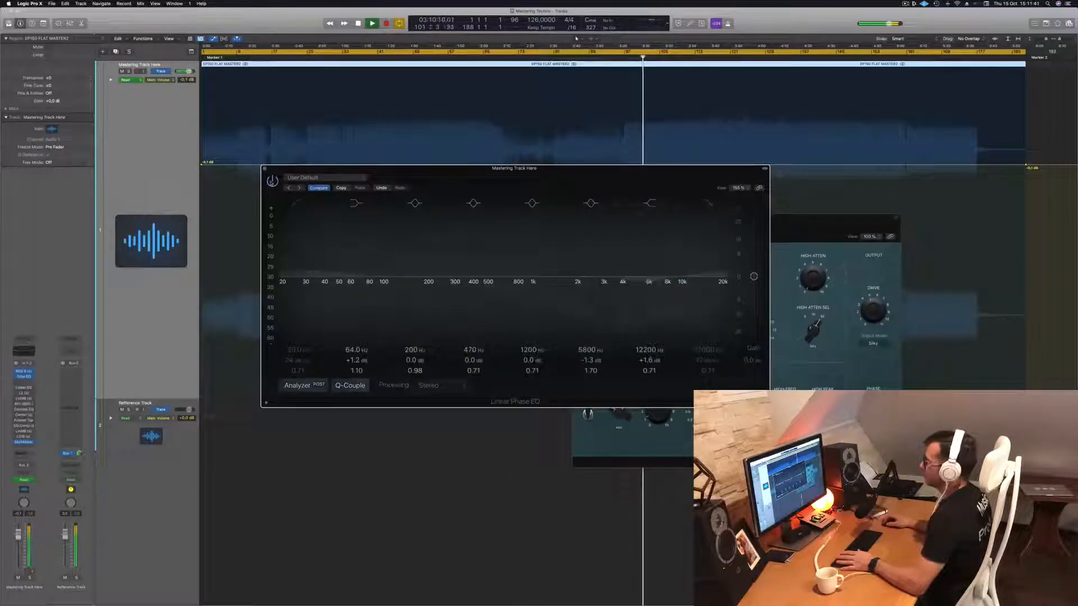
left_click(273, 181)
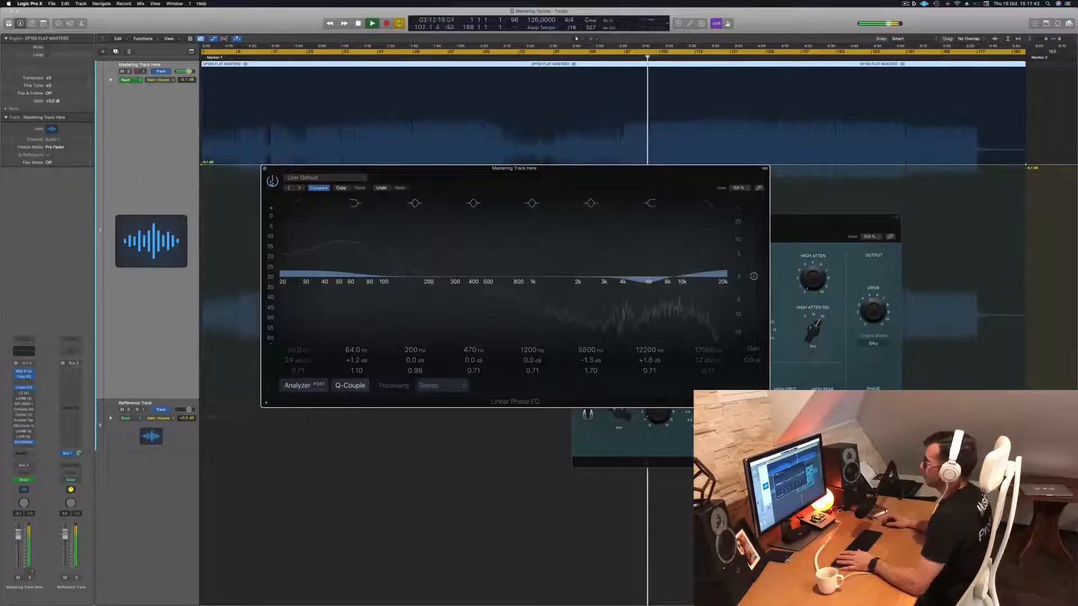
left_click(273, 181)
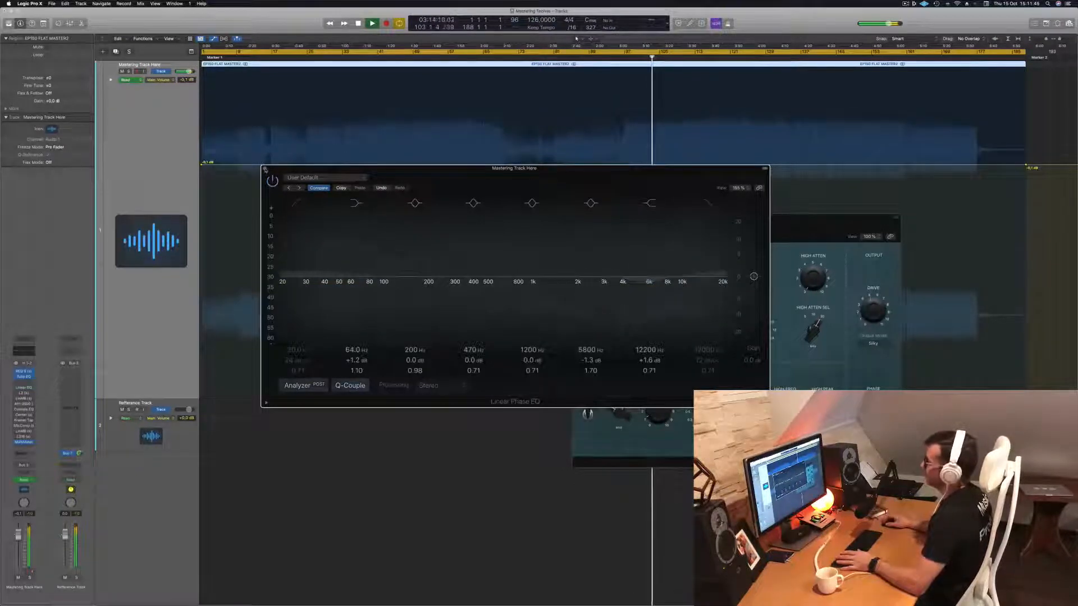
left_click(264, 168)
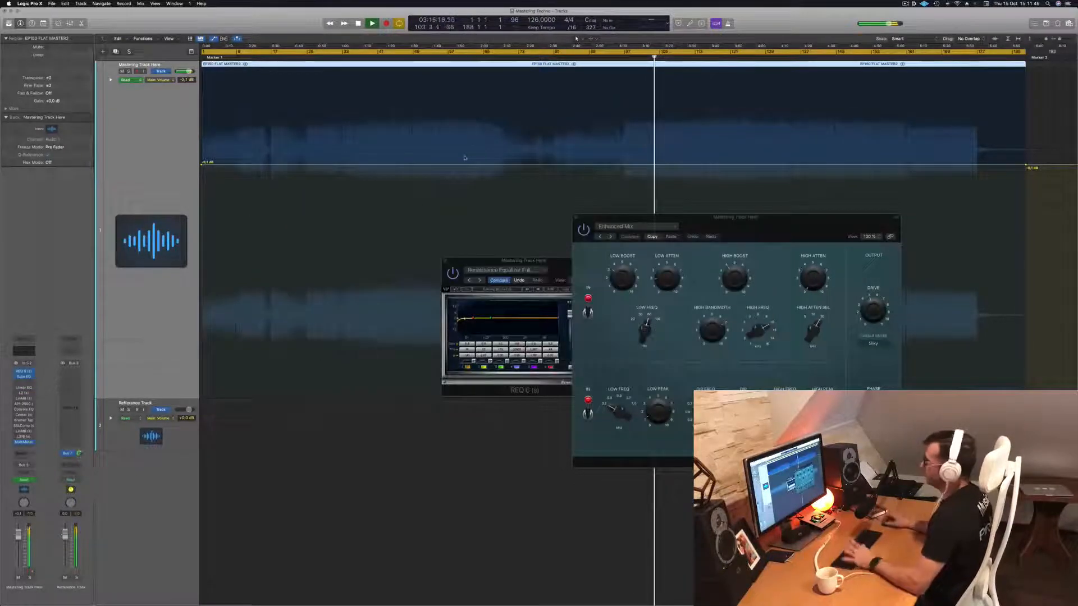
Open and enable the L2 Ultramaximizer on the mastering track.
left_click(24, 393)
left_click(341, 103)
left_click_drag(357, 91, 386, 95)
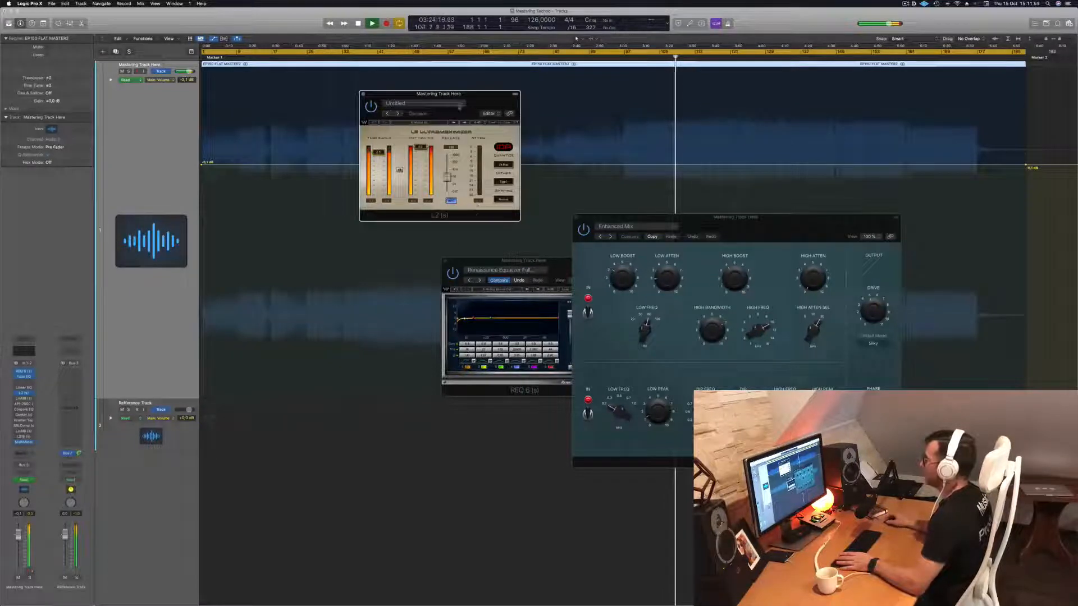
left_click_drag(456, 107, 474, 115)
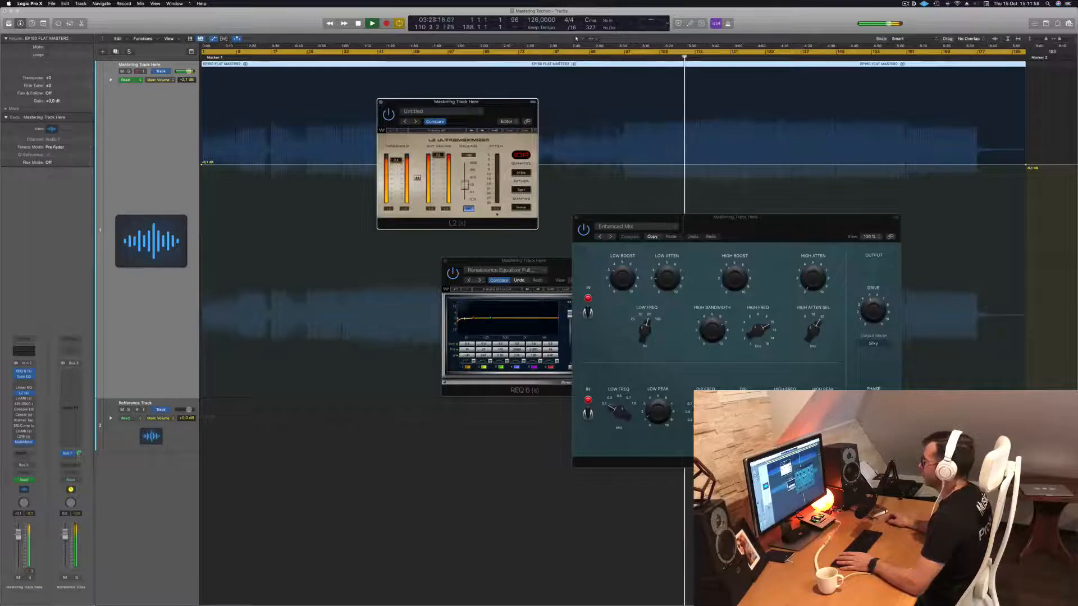
Arrange the L2 Ultramaximizer and Vintage Tube EQ windows side by side without overlap.
left_click_drag(498, 110, 992, 205)
left_click_drag(802, 231, 684, 225)
left_click_drag(1013, 202, 863, 174)
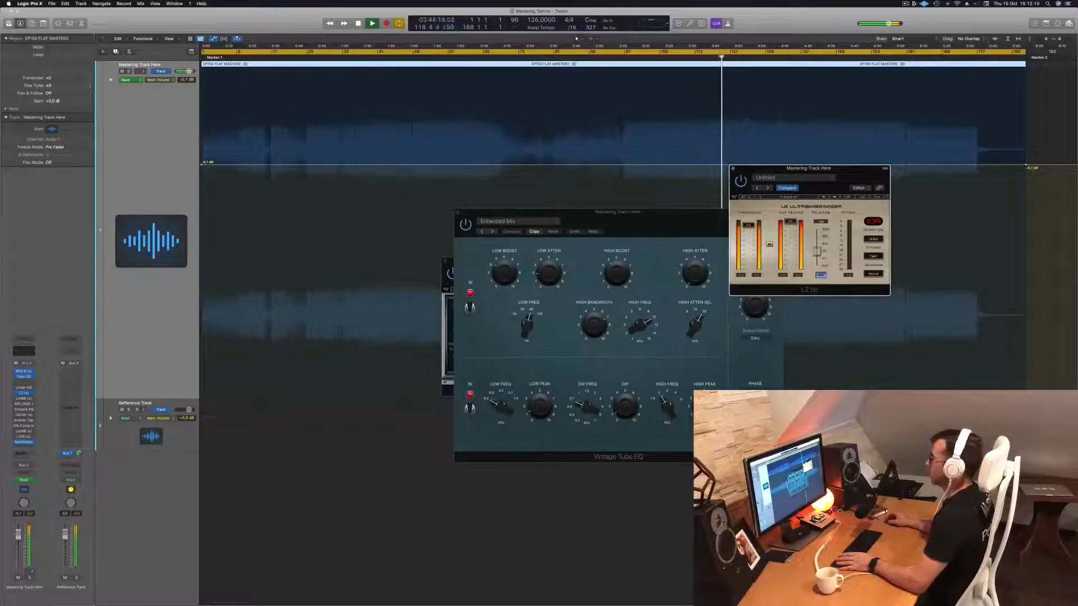
left_click_drag(846, 185, 687, 248)
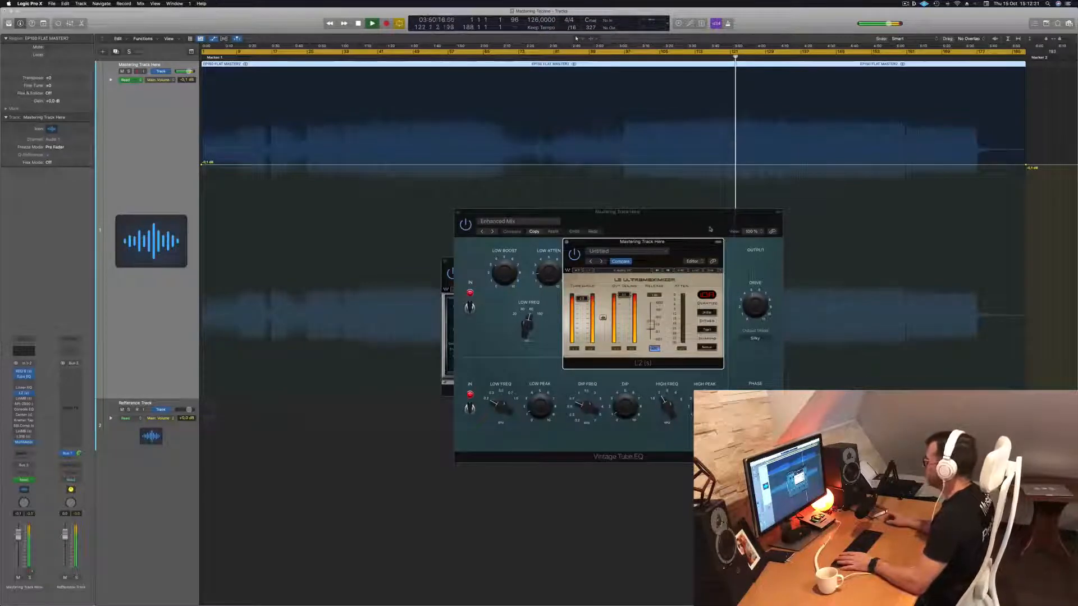
left_click_drag(686, 245, 917, 221)
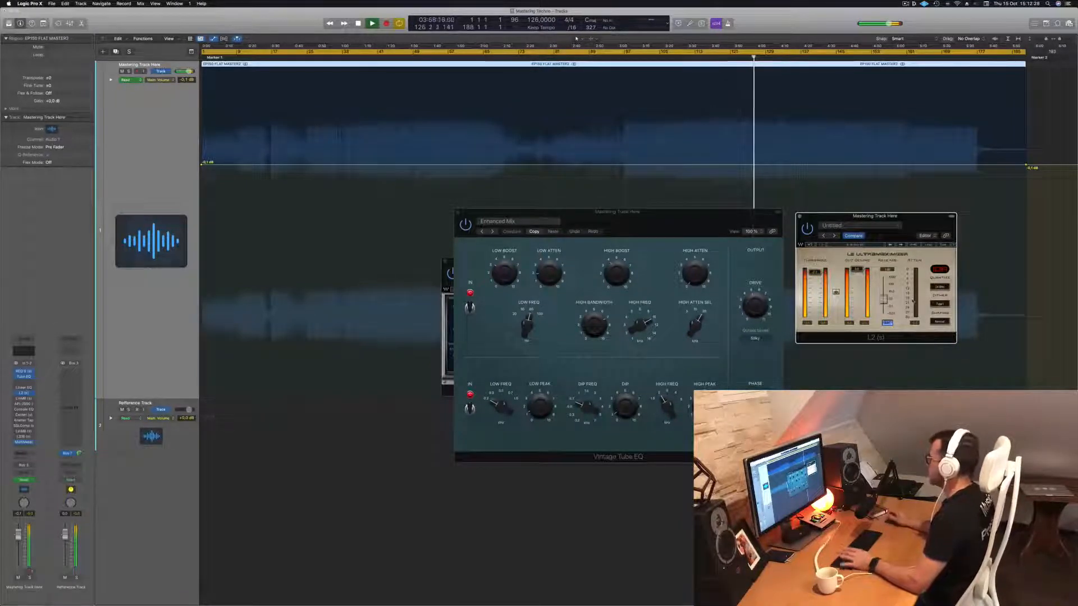
Move the start of the cycle range to bar 49 and play the mastering track from there.
key("Return")
key("space")
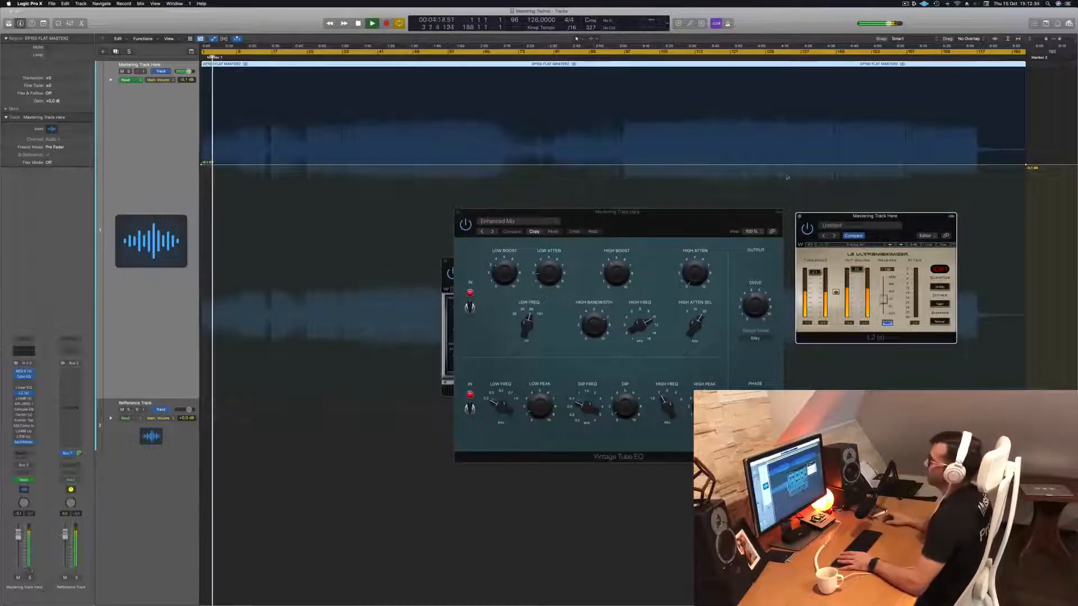
key("space")
left_click_drag(204, 52, 414, 51)
key("space")
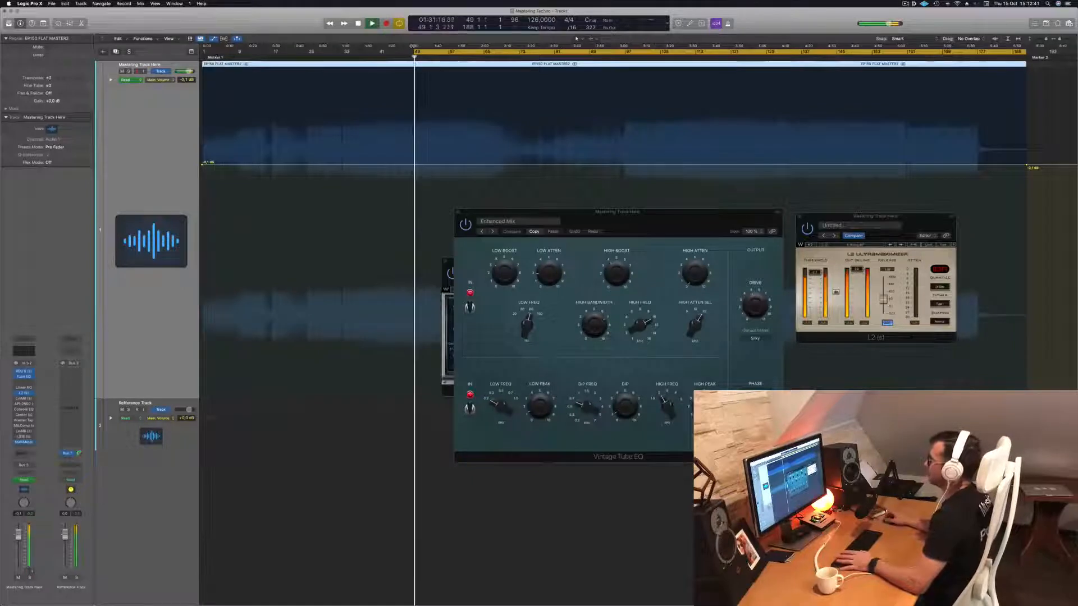
mouse_move(649, 215)
left_mouse_down()
mouse_move(598, 207)
mouse_move(642, 206)
left_mouse_up()
key("space")
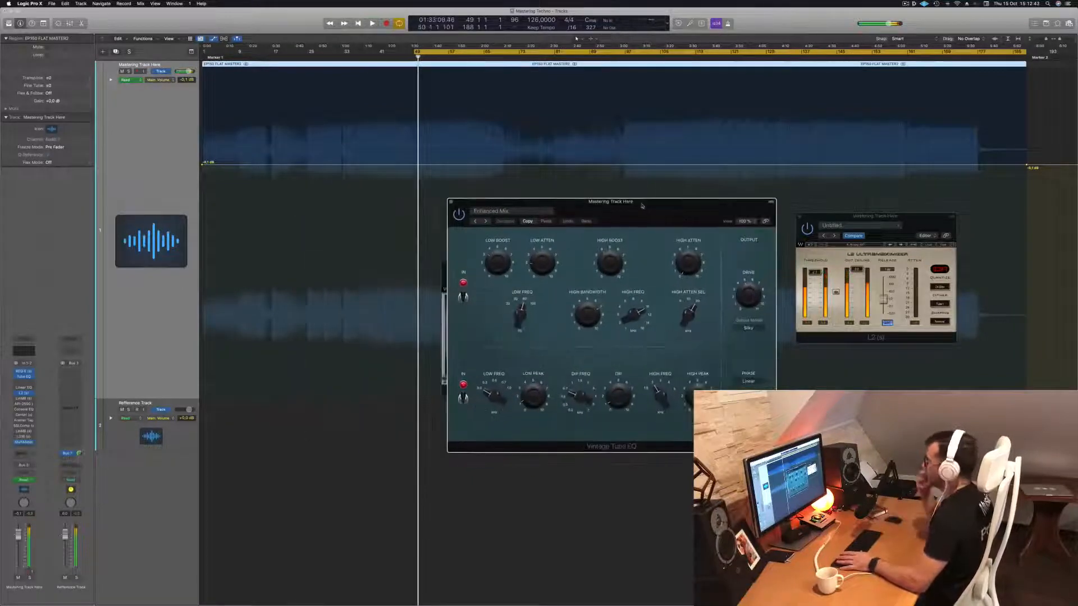
key("space")
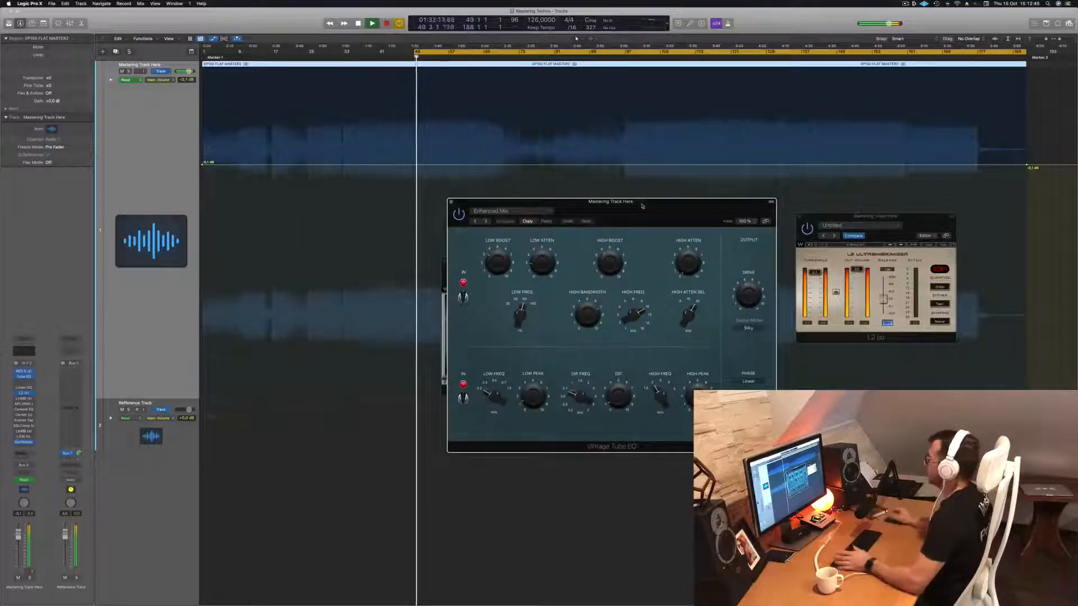
Extend the start of the cycle range back to bar 41 and play the mastering track from there.
left_click_drag(642, 206, 678, 197)
left_click(387, 57)
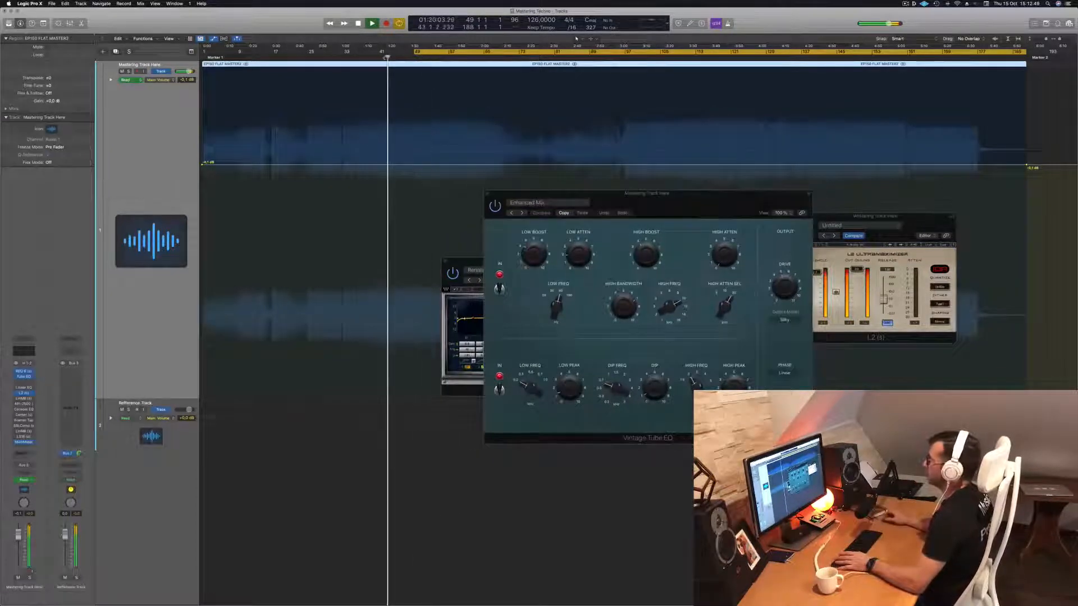
left_click_drag(415, 51, 374, 54)
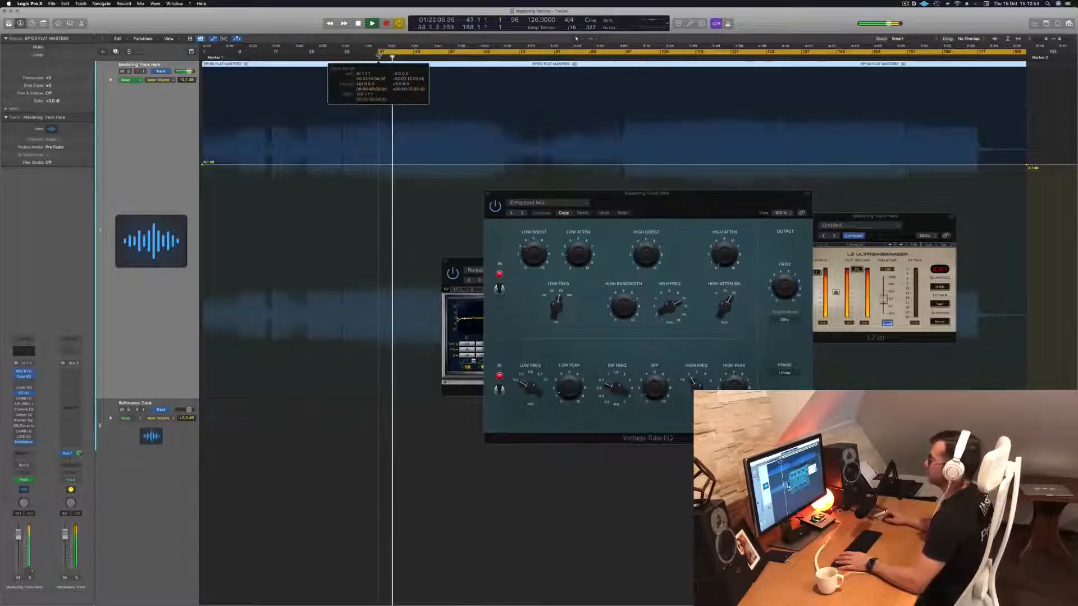
left_click_drag(512, 192, 490, 186)
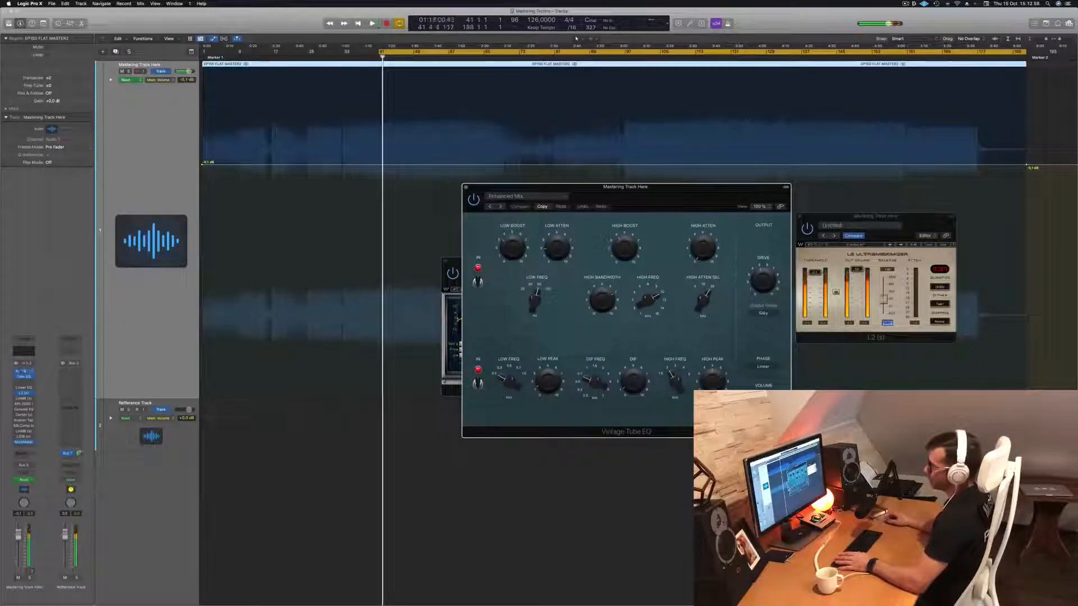
Compare the track with the REQ 6 and Vintage Tube EQ bypassed and enabled, then uncover the REQ 6 window.
right_click(18, 377)
left_click(17, 380)
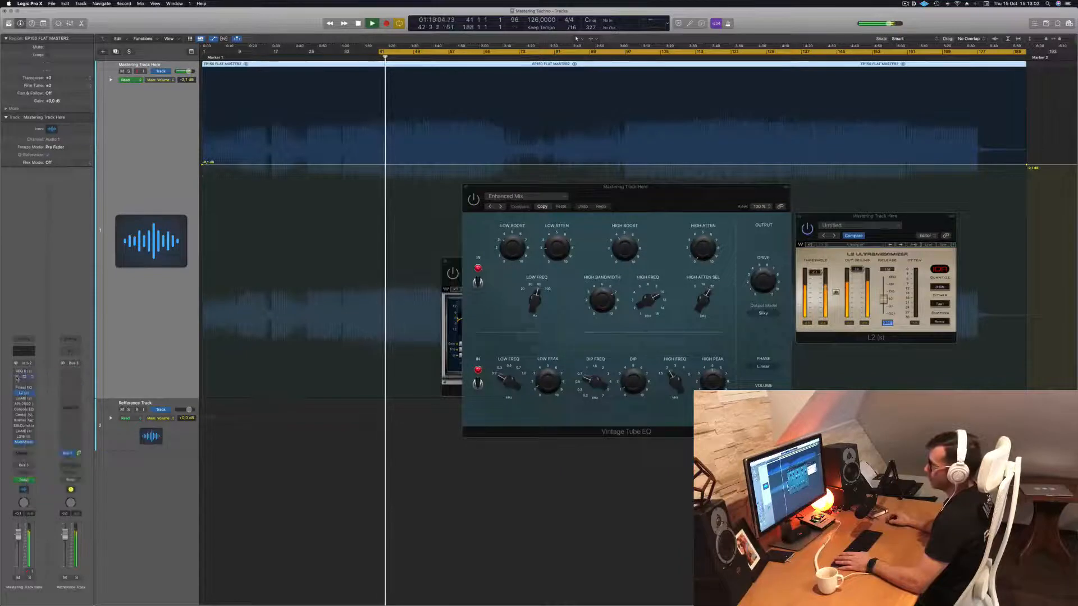
left_click_drag(662, 191, 860, 197)
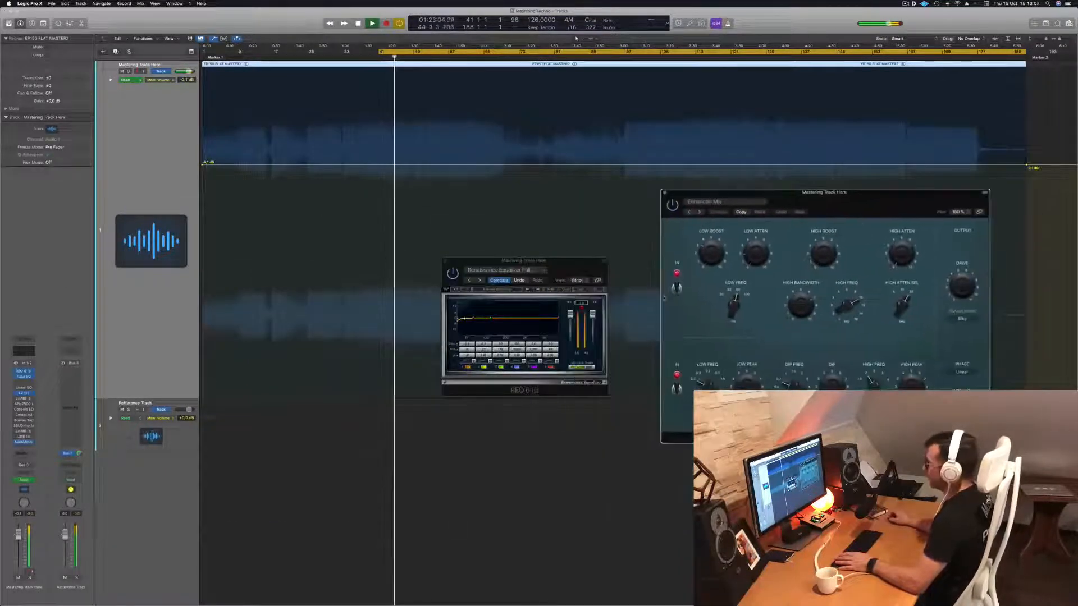
left_click(582, 304)
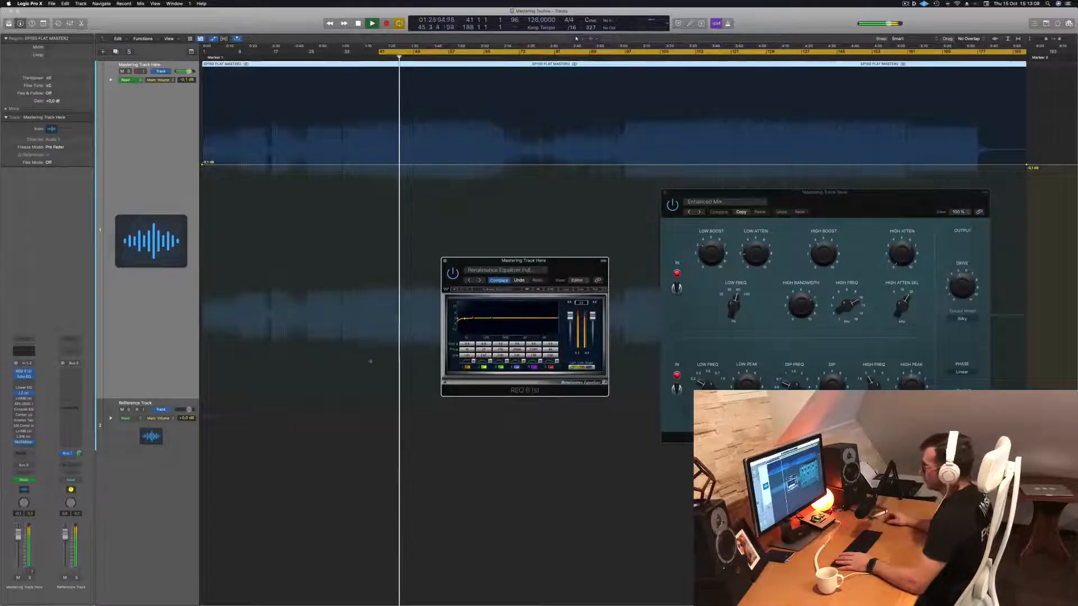
Open the MultiMeter analyzer beside the REQ 6, clear the Vintage Tube EQ out of its way and restart playback from bar 41.
left_click(24, 443)
left_click_drag(556, 115, 926, 275)
left_click_drag(864, 198, 200, 278)
left_click(582, 308)
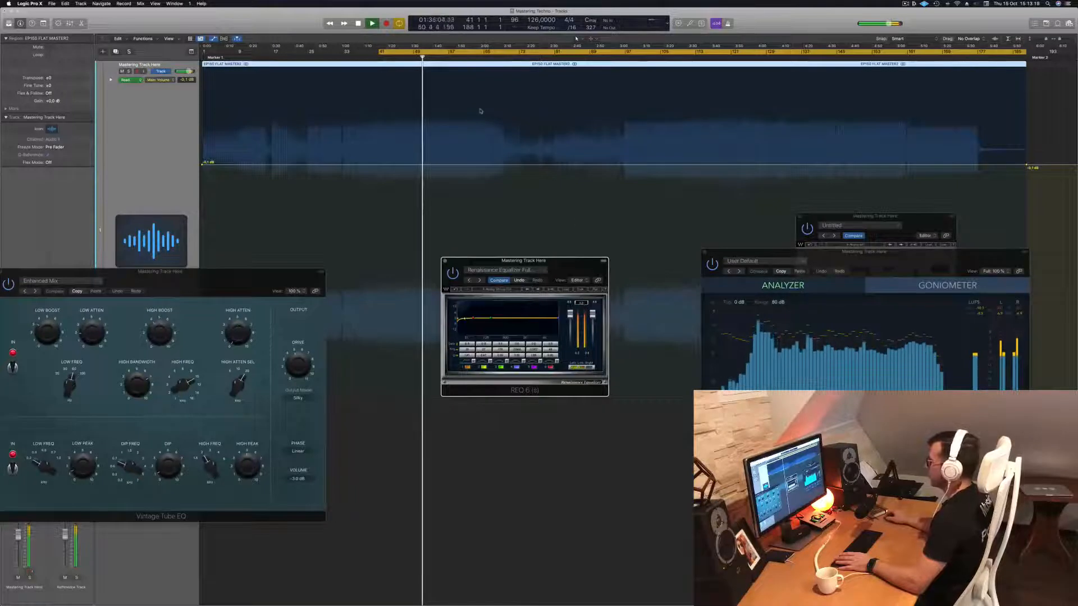
key("space")
key("space")
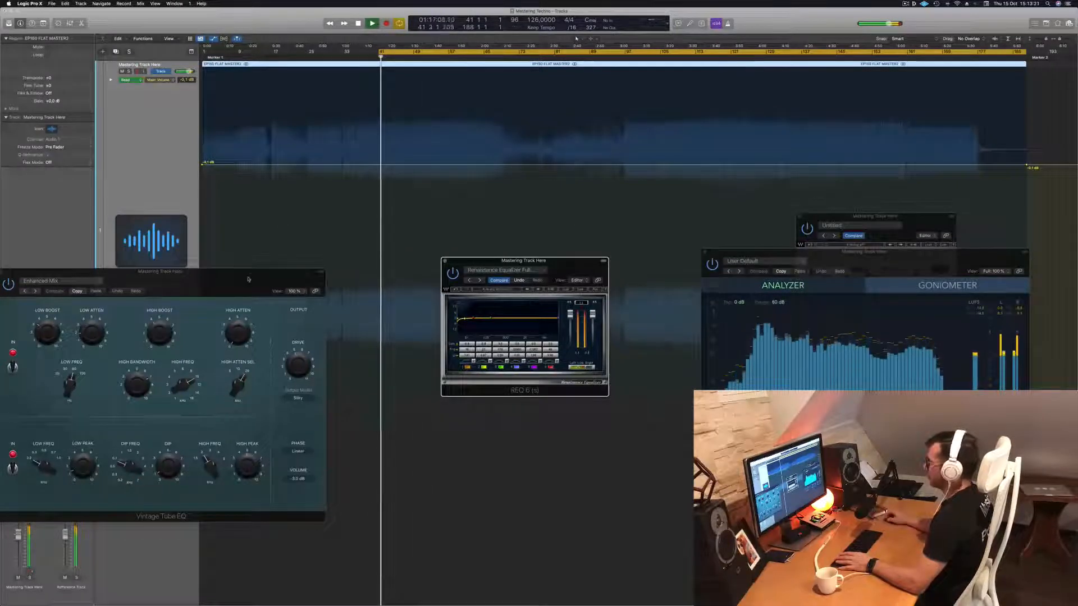
Arrange the windows with the MultiMeter above the Vintage Tube EQ and L2, and the REQ 6 next to them.
left_click_drag(163, 272, 482, 317)
left_click_drag(970, 256, 1006, 75)
left_click(920, 336)
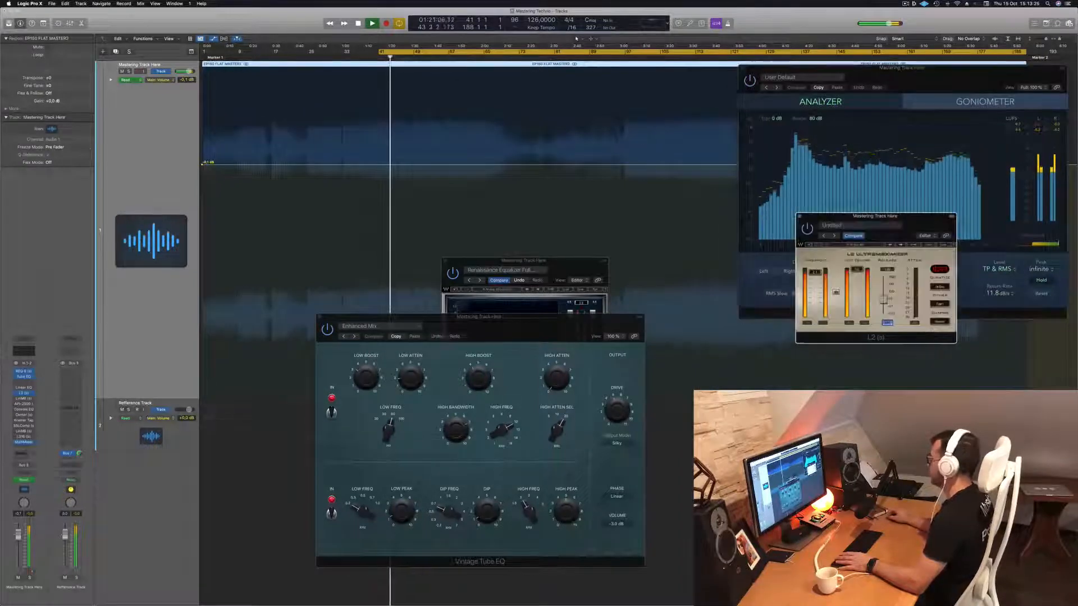
left_click_drag(904, 225, 1019, 314)
left_click_drag(509, 319, 909, 326)
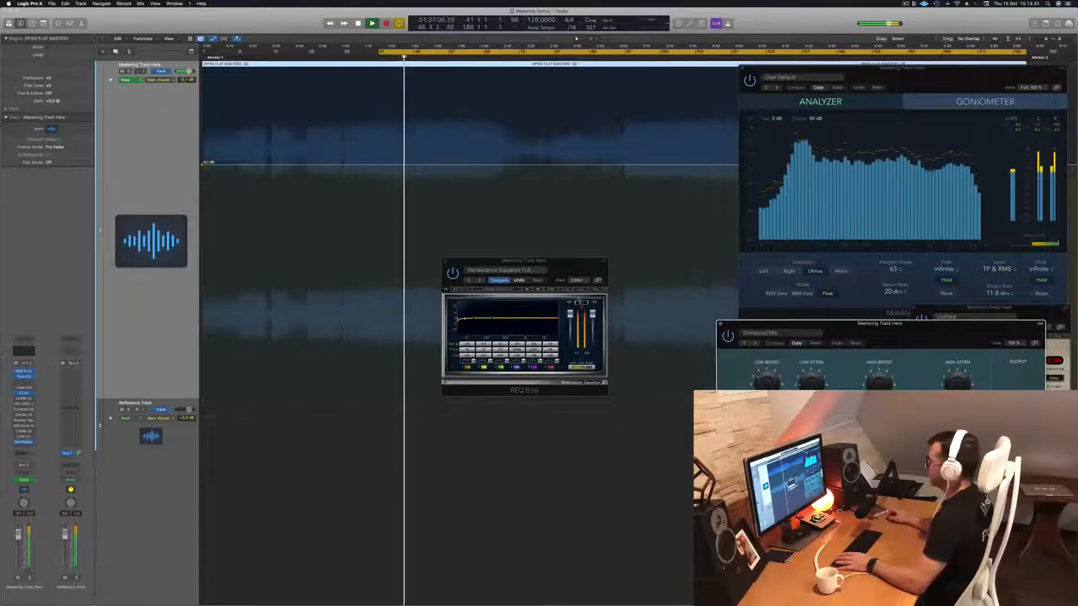
left_click_drag(576, 273, 660, 342)
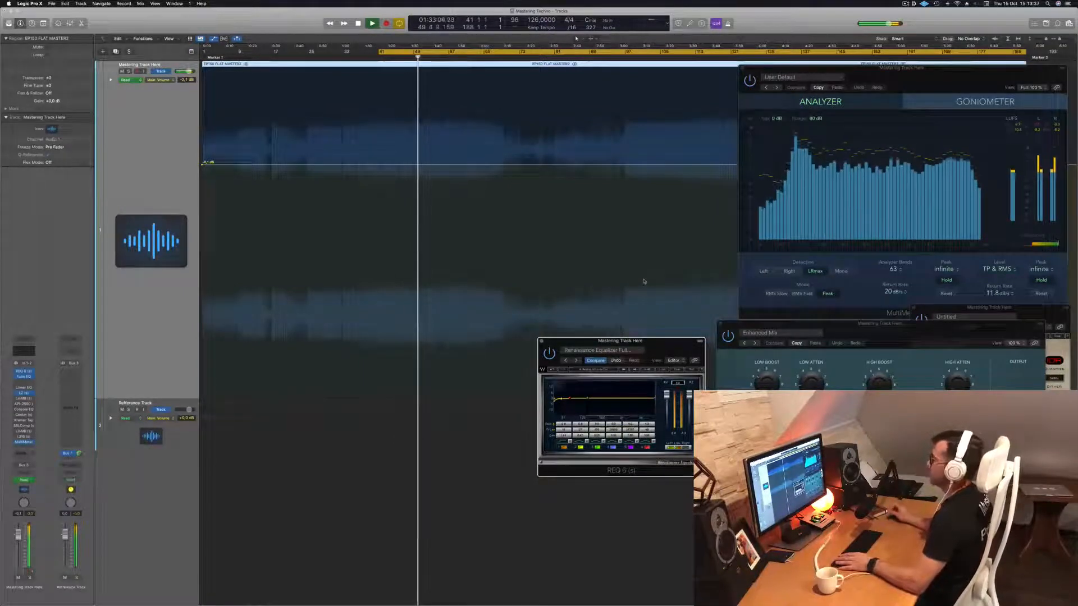
left_click_drag(909, 81, 887, 81)
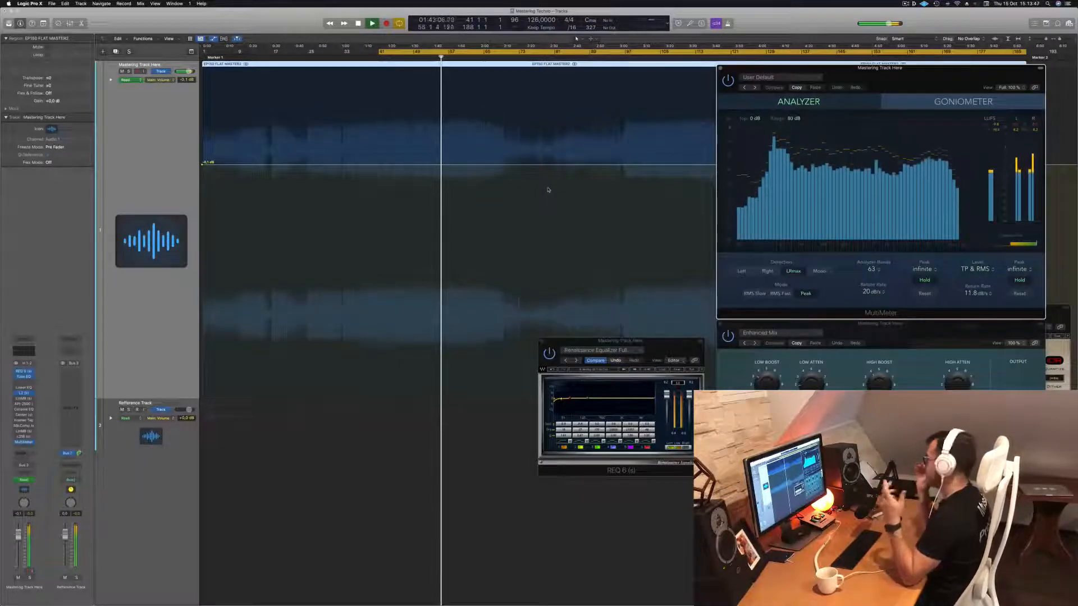
Restart playback from bar 41, enable the LinMB multiband on the mastering track and place its window above the REQ 6.
key("space")
key("space")
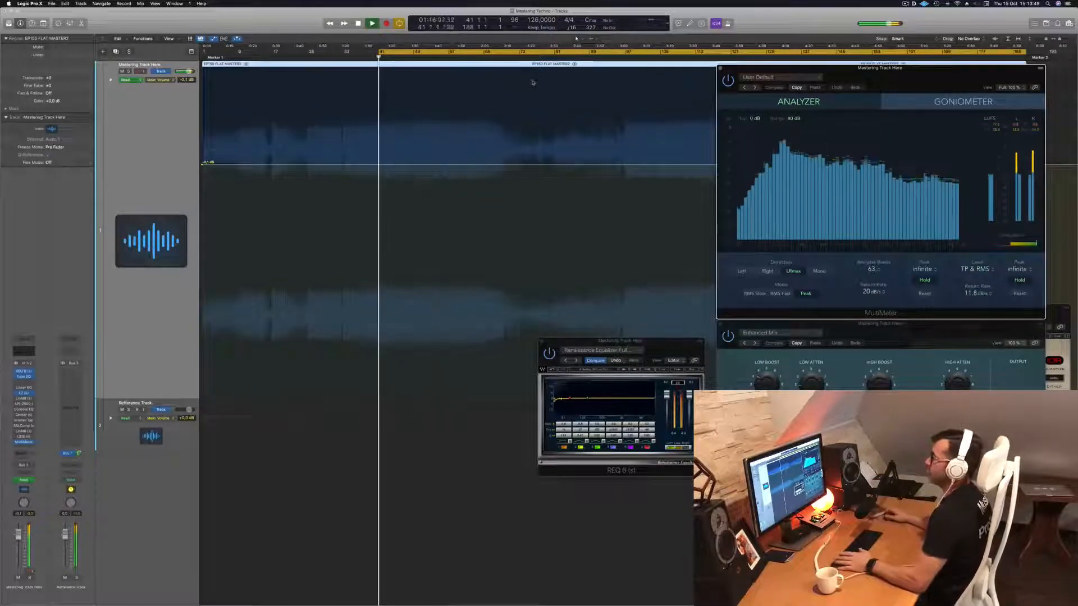
left_click(135, 164)
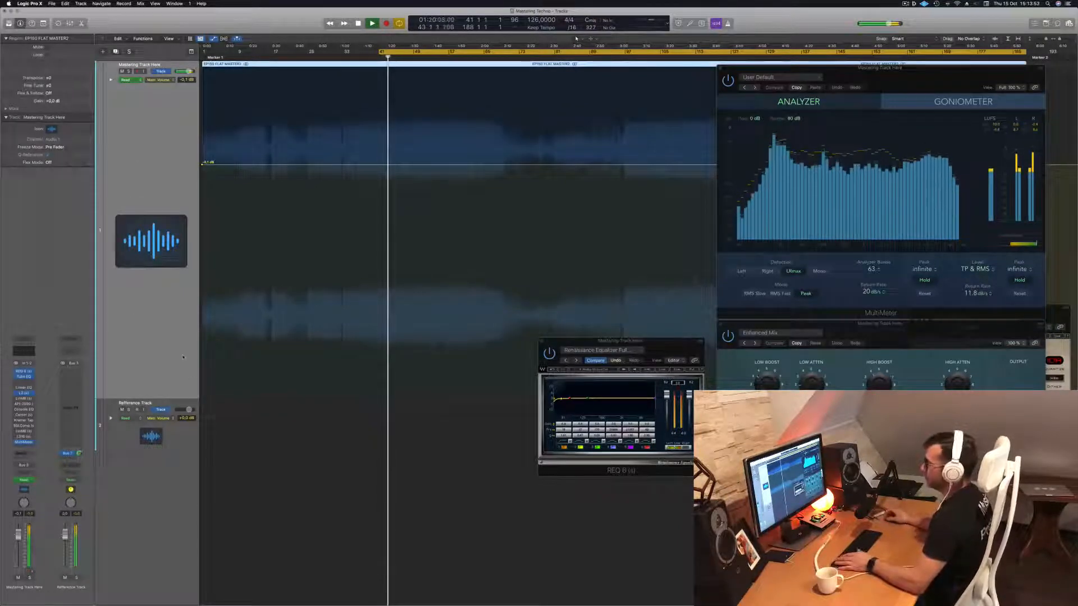
left_click(17, 399)
left_click_drag(457, 102, 535, 143)
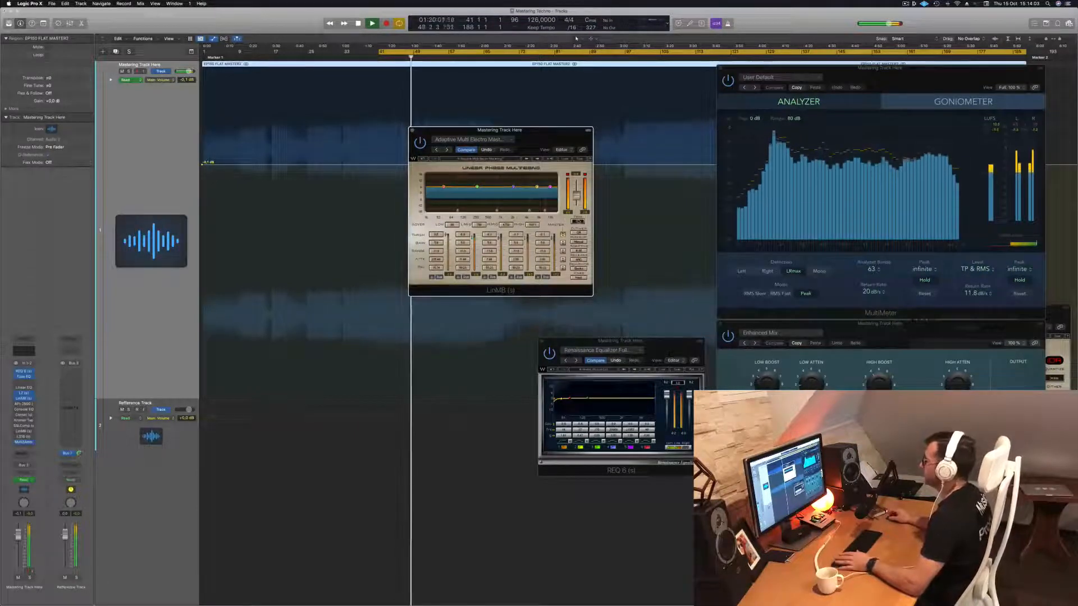
left_click_drag(552, 132, 578, 129)
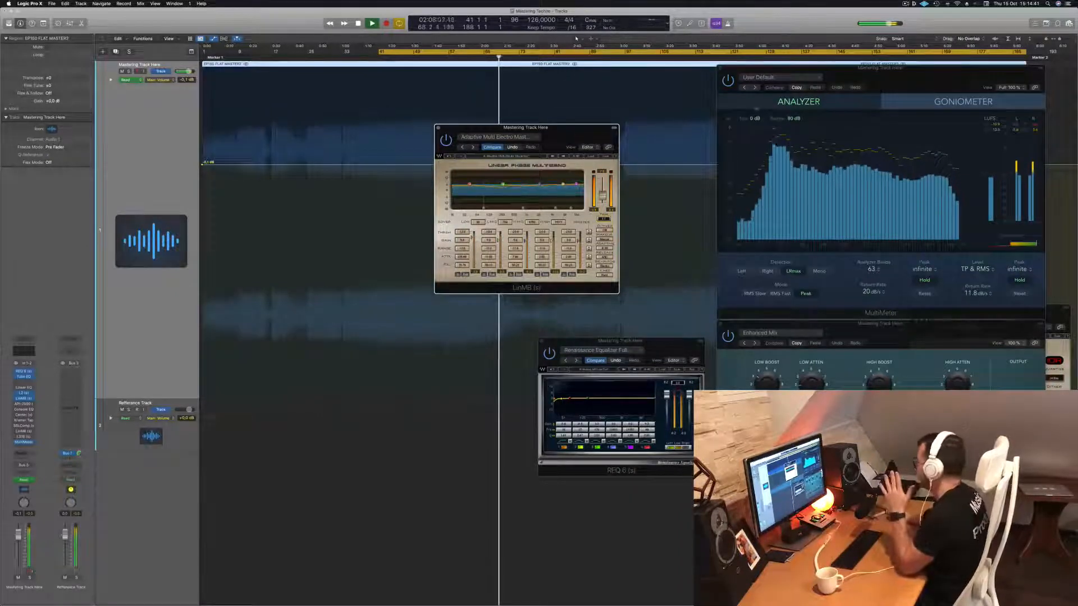
Audition the mastering track through the LinMB multiband, repeatedly restarting from the cycle start and checking it against the MultiMeter.
left_click_drag(573, 134, 522, 133)
key("space")
key("space")
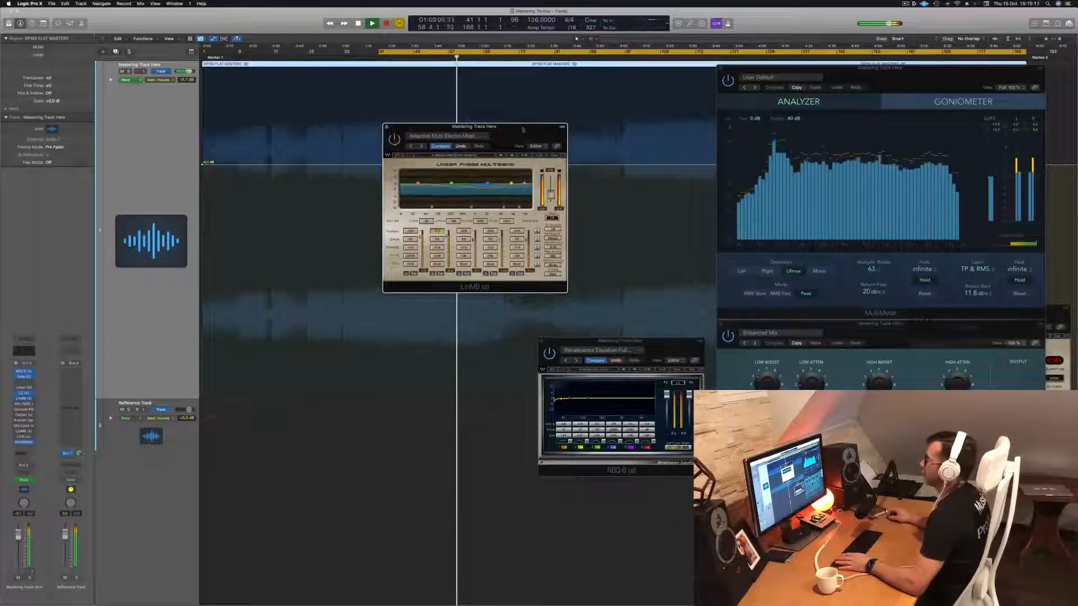
left_click_drag(508, 132, 522, 126)
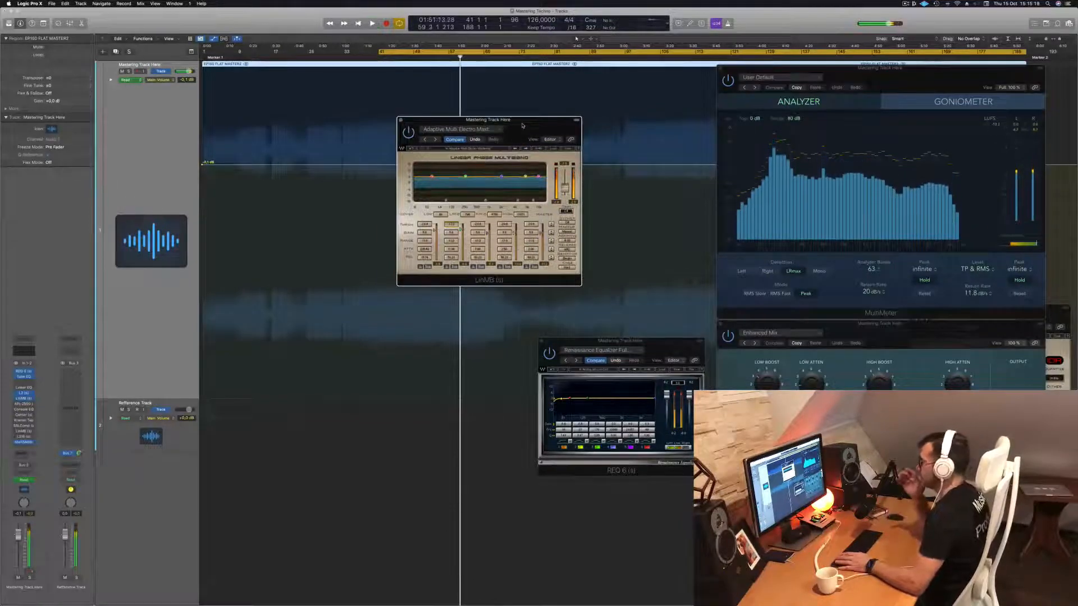
key("space")
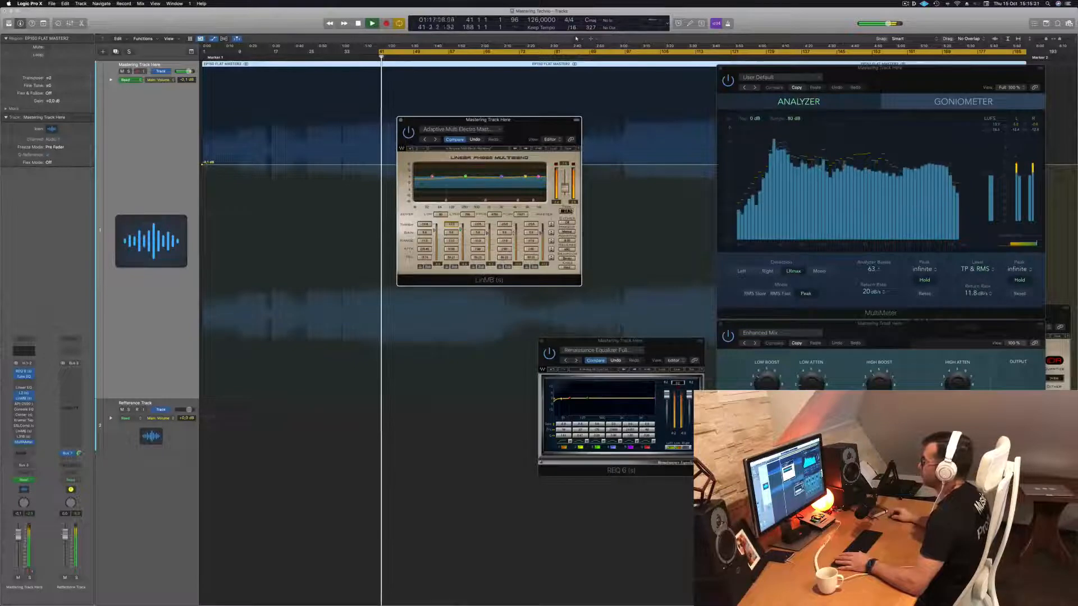
left_click_drag(546, 122, 608, 120)
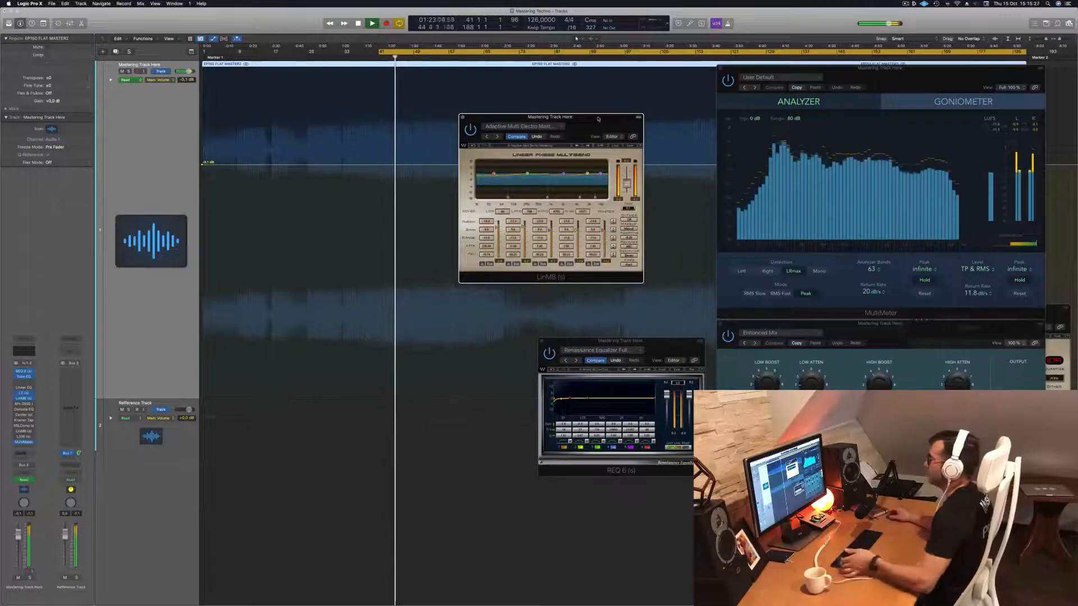
left_click_drag(608, 120, 605, 120)
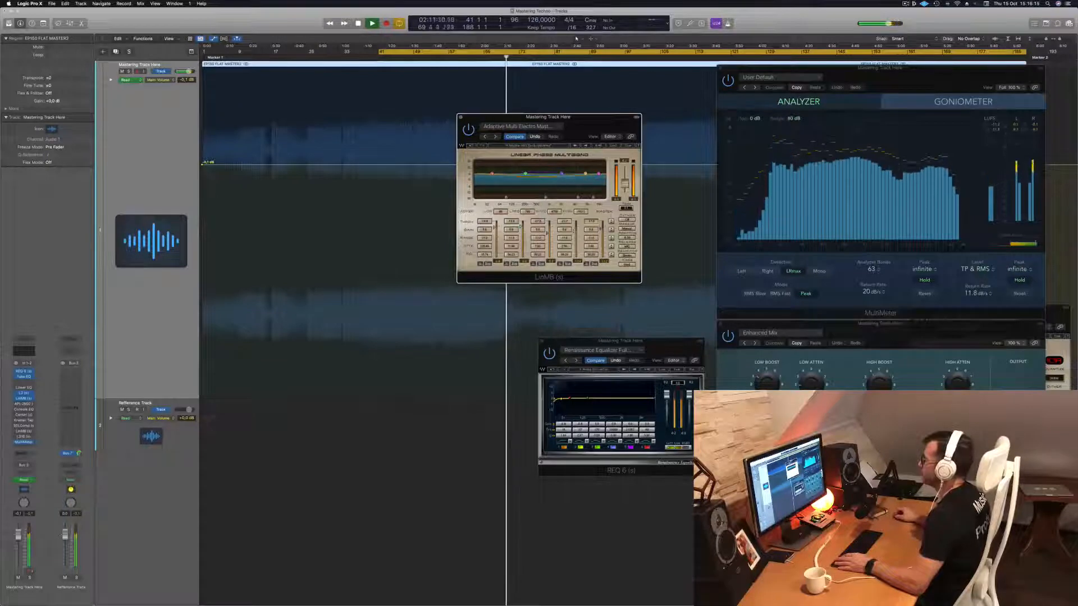
key("space")
key("space")
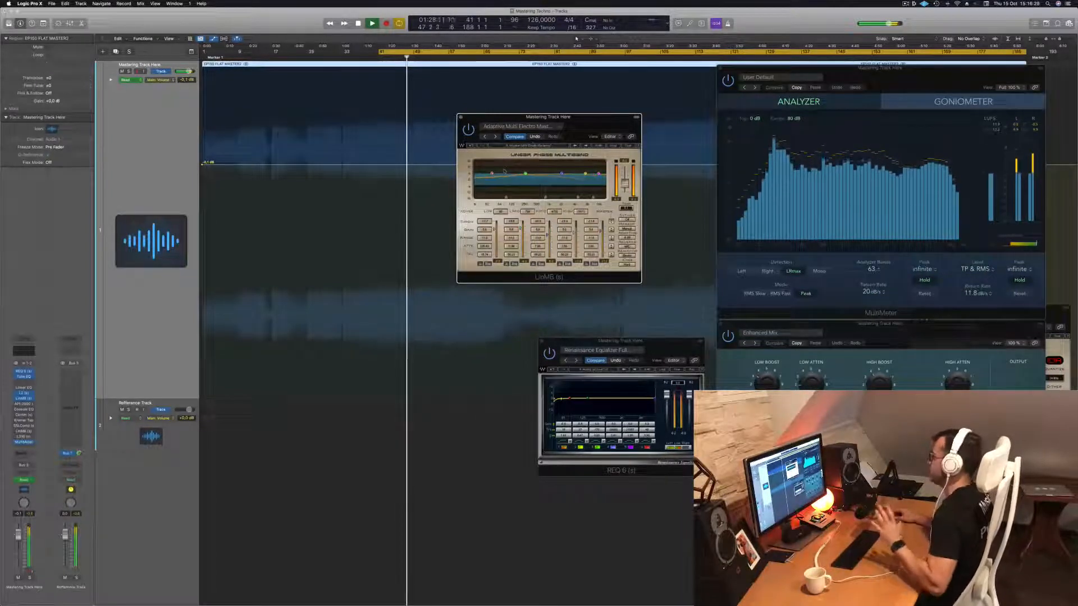
left_click_drag(595, 118, 614, 116)
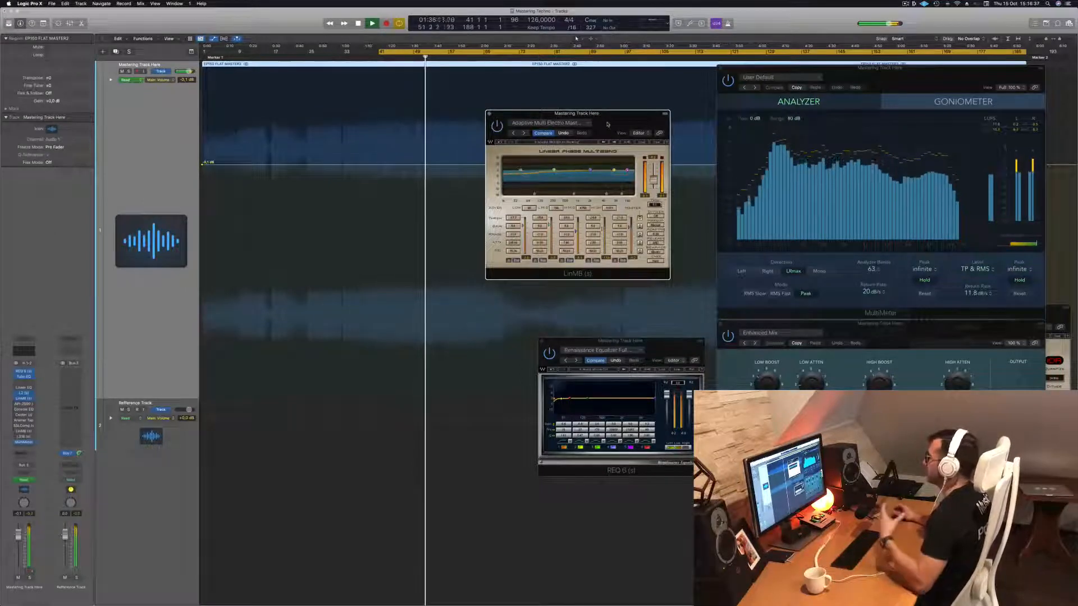
left_click_drag(607, 124, 619, 167)
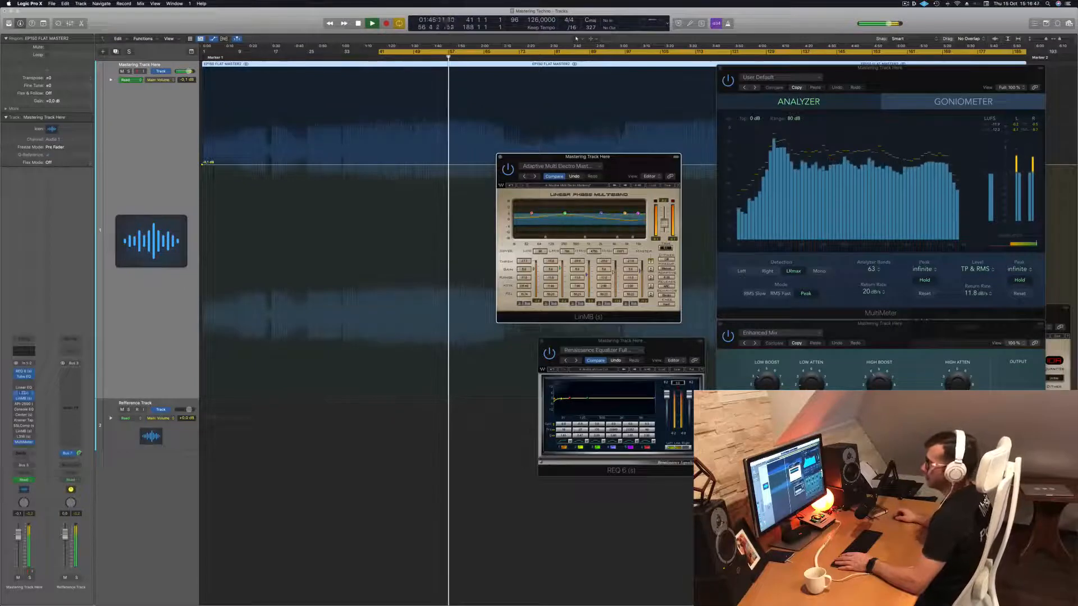
Open and enable the API-2500 compressor on the mastering track and replay from bar 41.
left_click(24, 404)
left_click_drag(454, 98, 534, 140)
key("space")
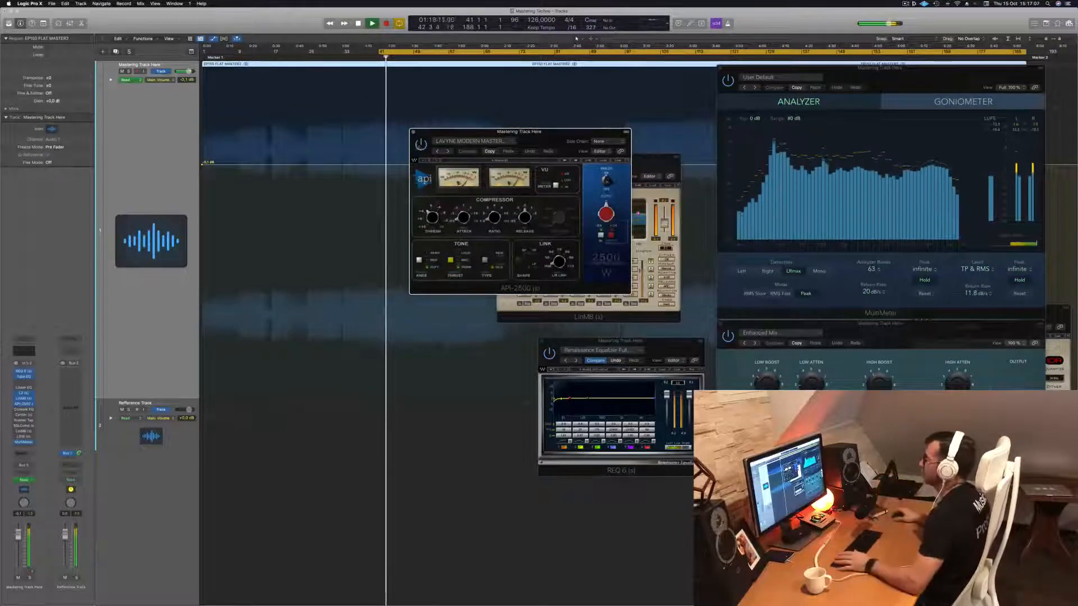
Arrange the LinMB window beside the REQ 6 and the API-2500 window above them without overlap.
left_click_drag(433, 131, 733, 196)
left_click_drag(645, 166, 571, 169)
left_click_drag(733, 197, 514, 162)
left_click_drag(450, 163, 335, 172)
left_click_drag(391, 256, 436, 335)
left_click_drag(635, 173, 621, 118)
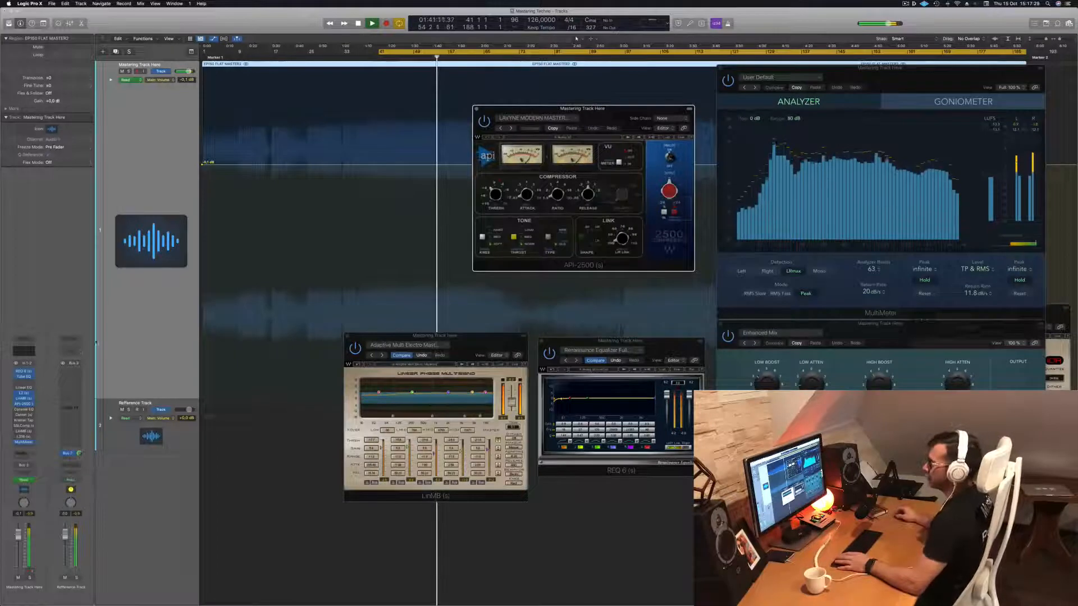
Open the Vintage Console EQ with its Hot & Bright preset, audition the track from bar 41, then close its window.
left_click(23, 411)
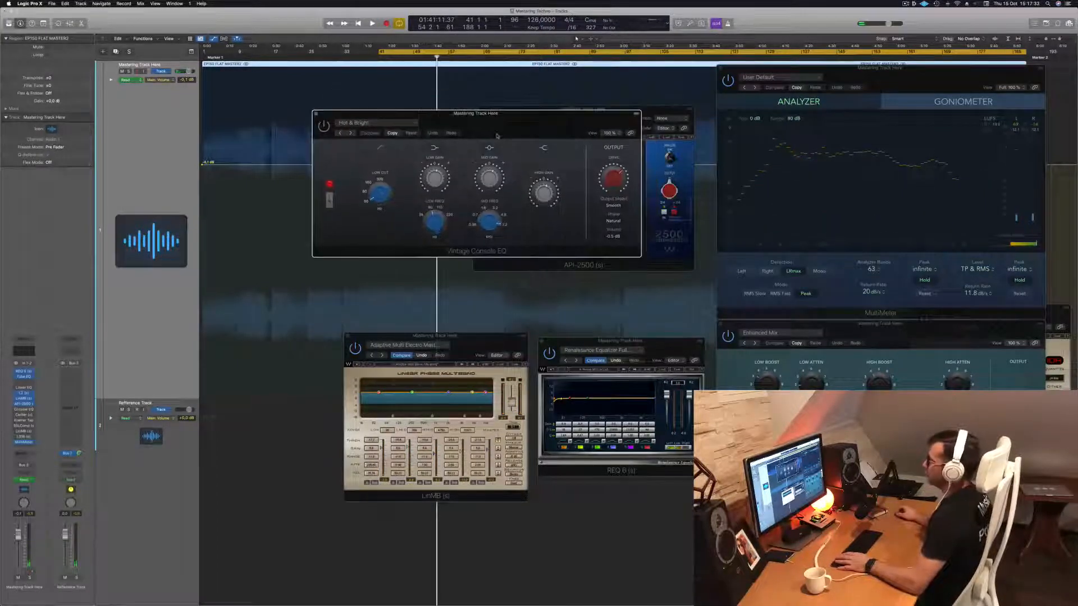
key("space")
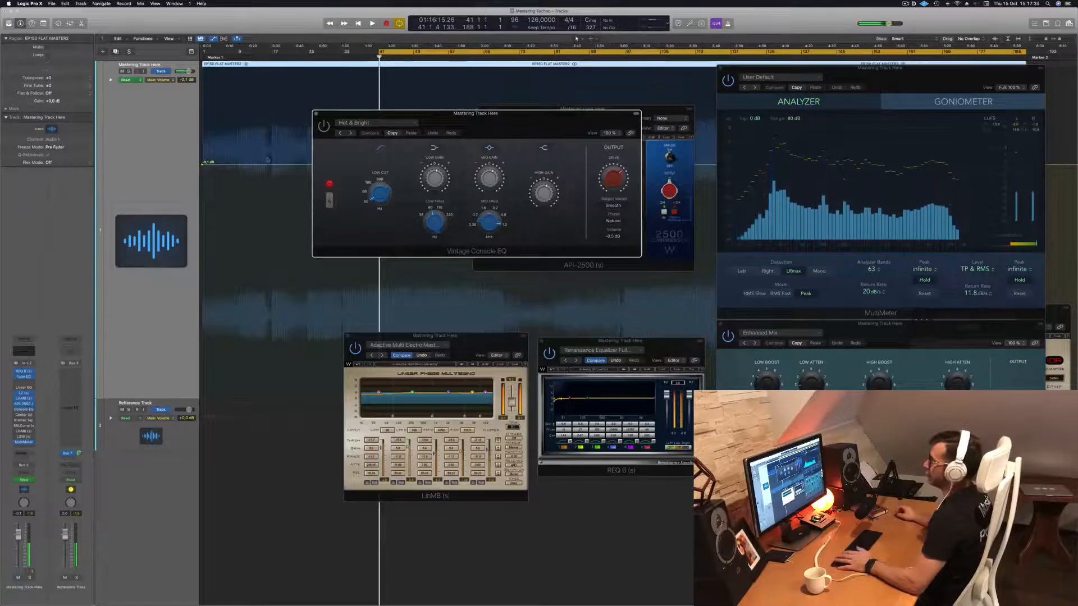
key("space")
left_click_drag(535, 128, 532, 175)
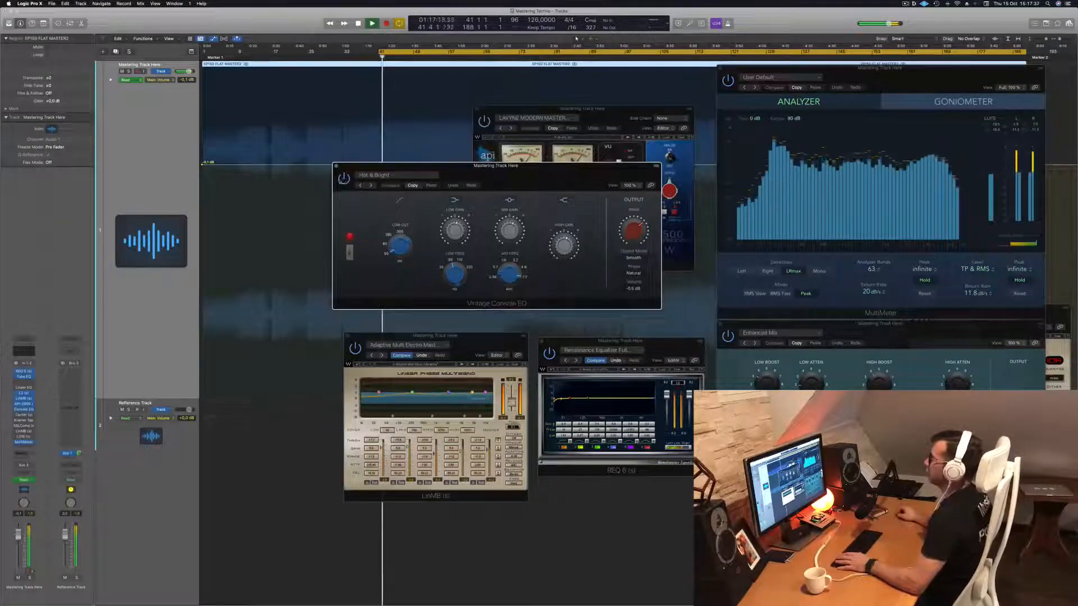
left_click_drag(546, 177, 542, 183)
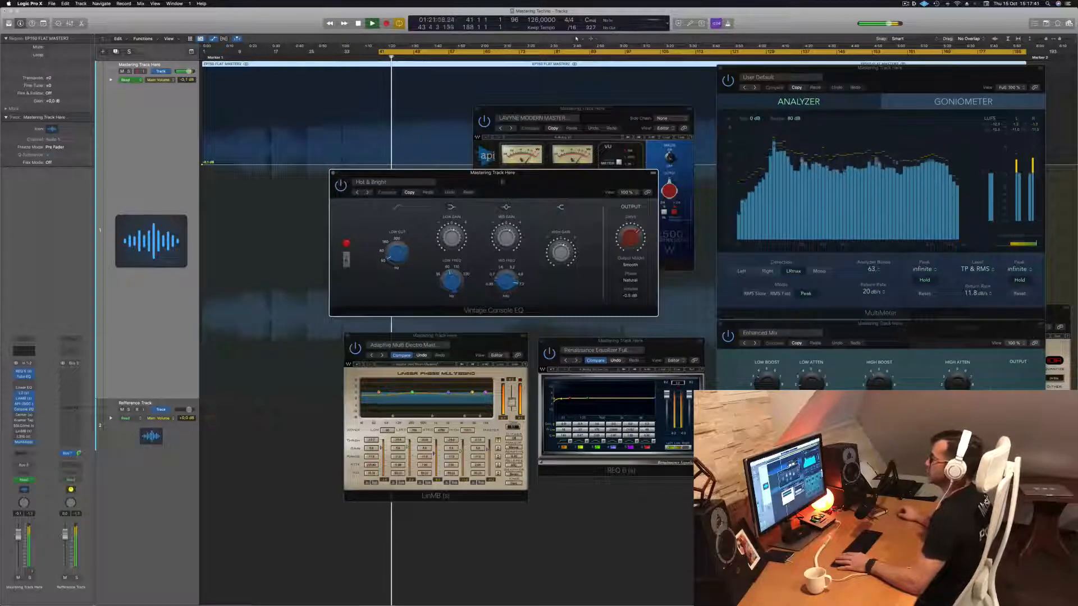
left_click(332, 174)
Restart playback from bar 41, open and enable the Center plug-in, and position its window partly over the API-2500.
key("space")
key("space")
left_click(23, 416)
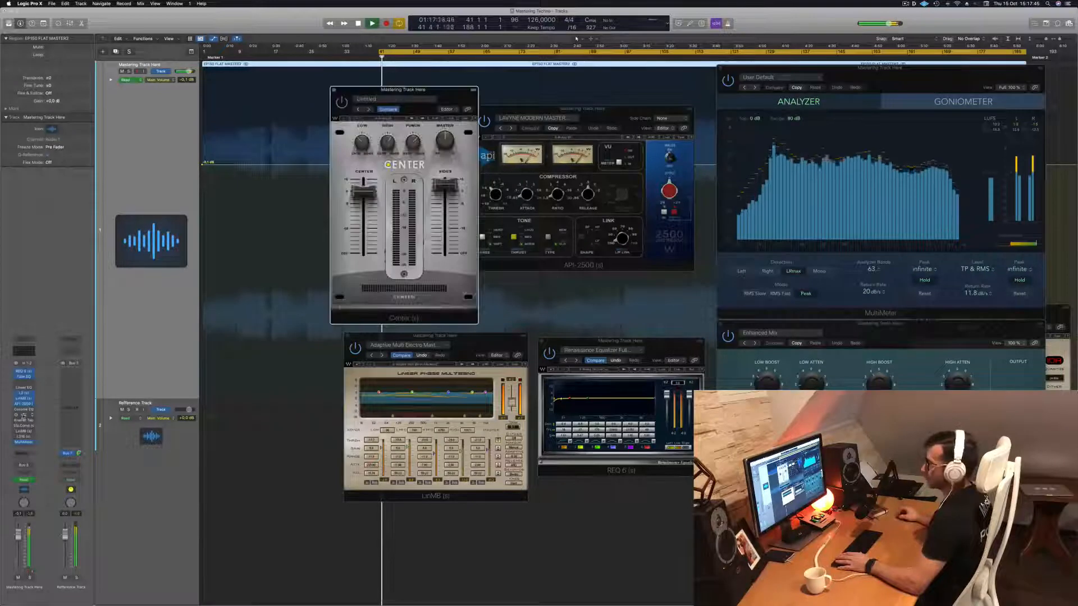
left_click_drag(337, 102, 366, 104)
left_click_drag(446, 99, 522, 120)
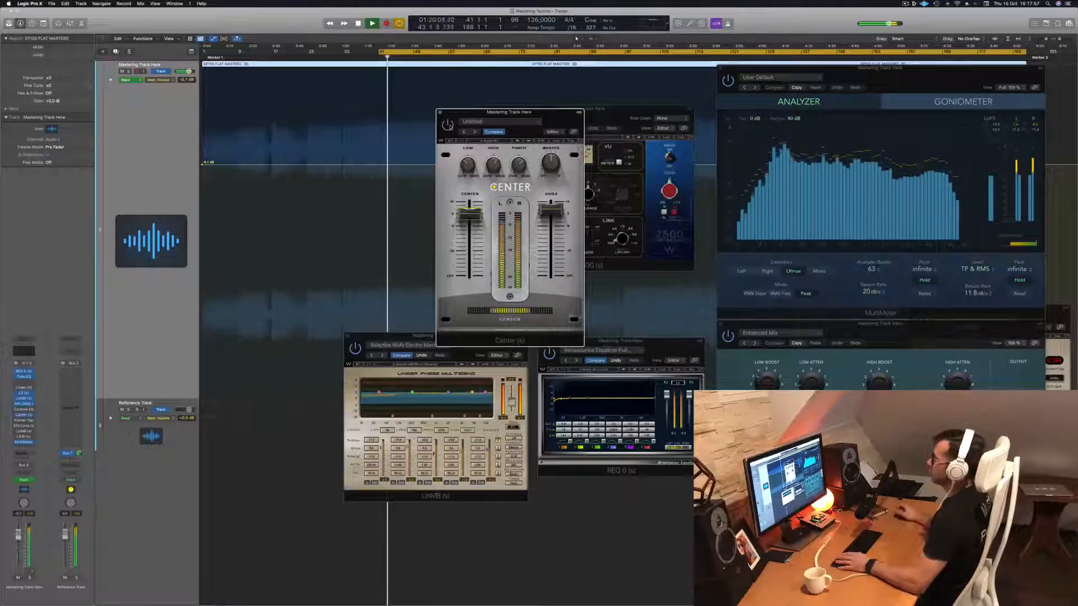
left_click_drag(556, 117, 553, 119)
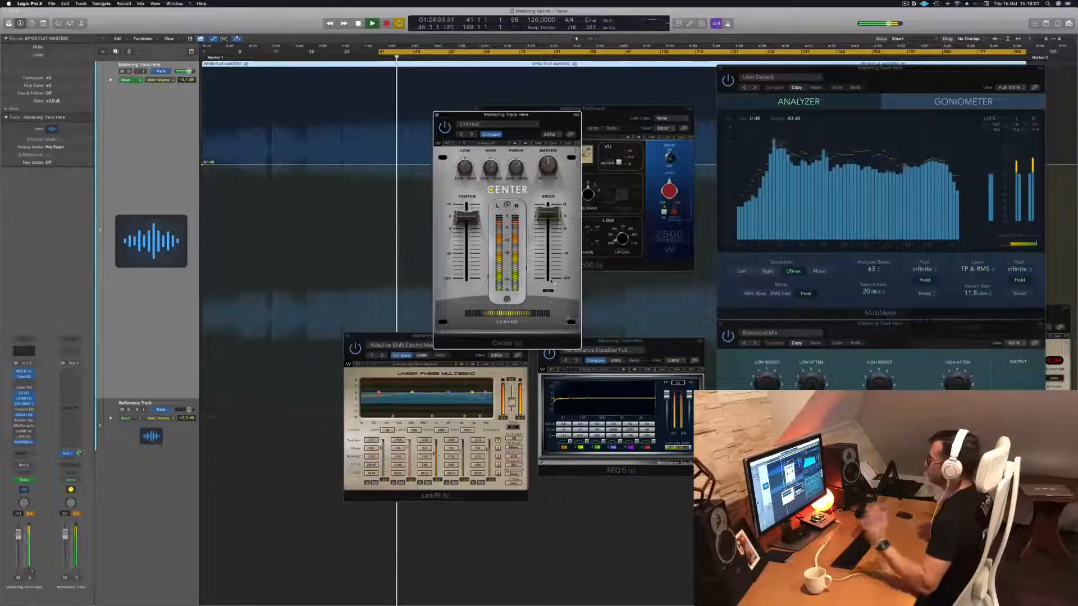
left_click_drag(573, 122, 663, 89)
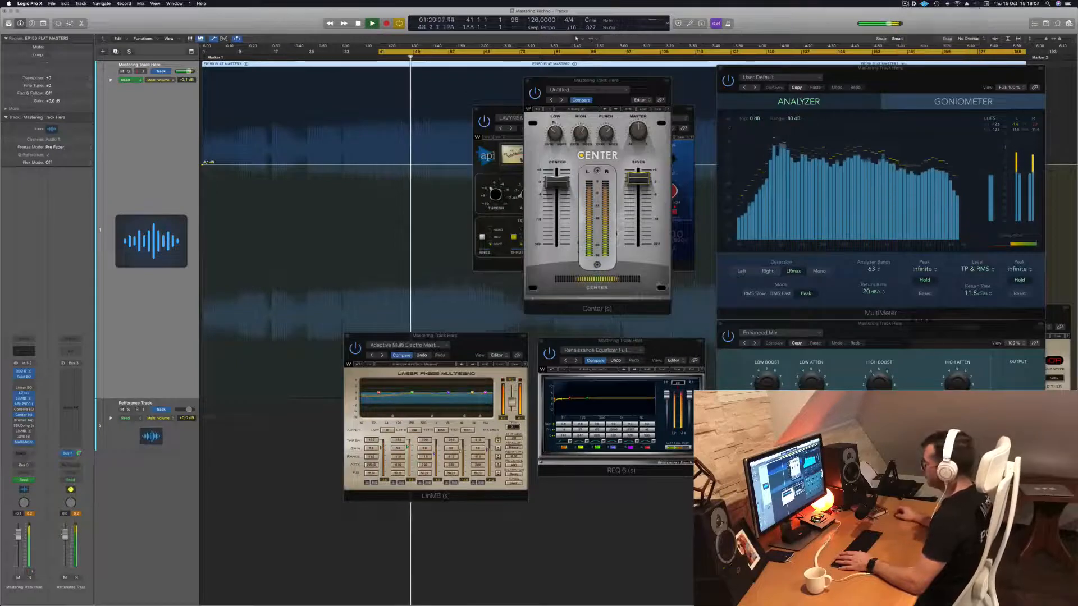
left_click_drag(612, 96, 550, 111)
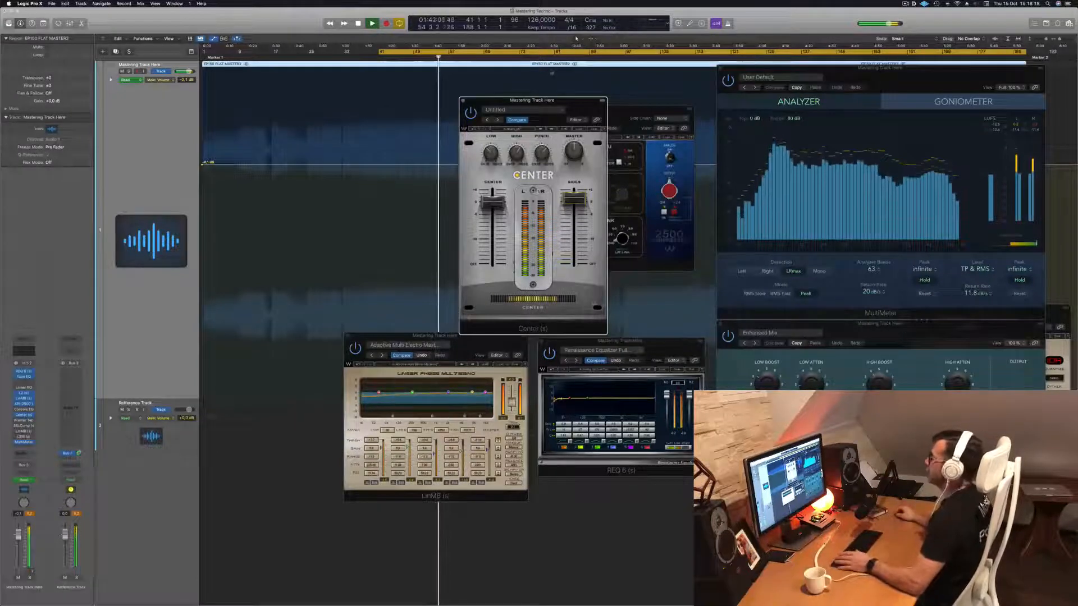
Close the Center window, then shift the API-2500 window slightly and close it too.
left_click_drag(466, 100, 458, 100)
left_click(456, 100)
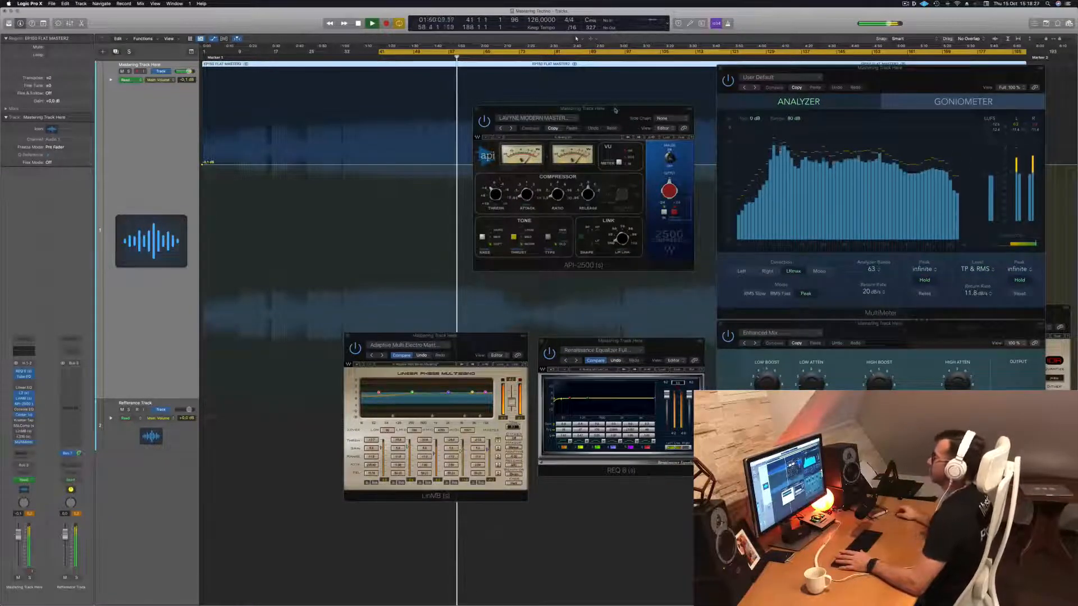
left_click_drag(615, 110, 580, 117)
left_click(442, 116)
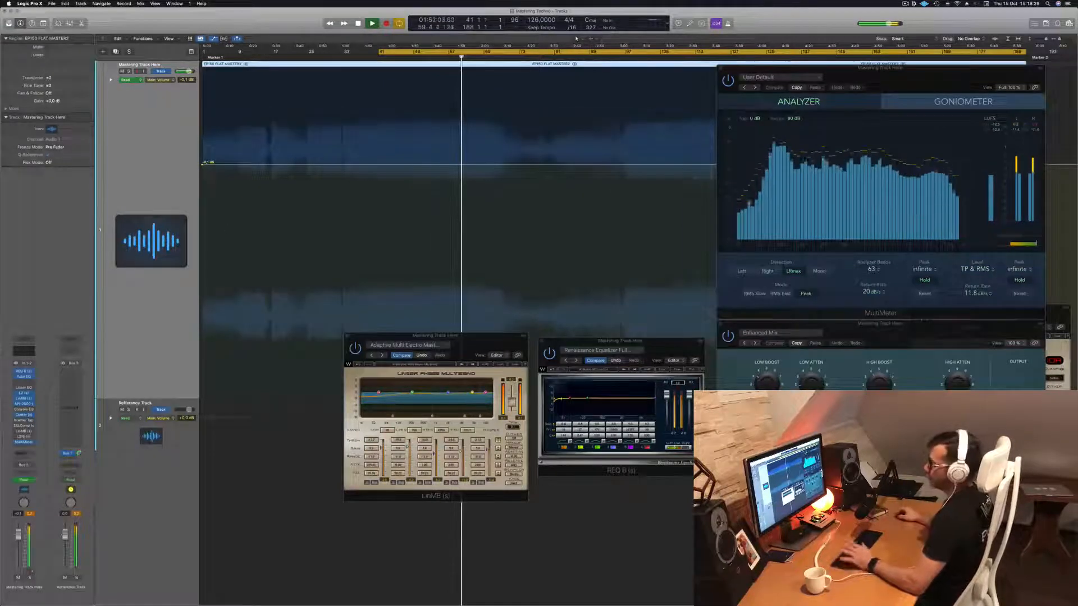
Open Kramer Tape with its Mastering Clean and Open preset, audition the track, then close its window and stop playback.
left_click(24, 420)
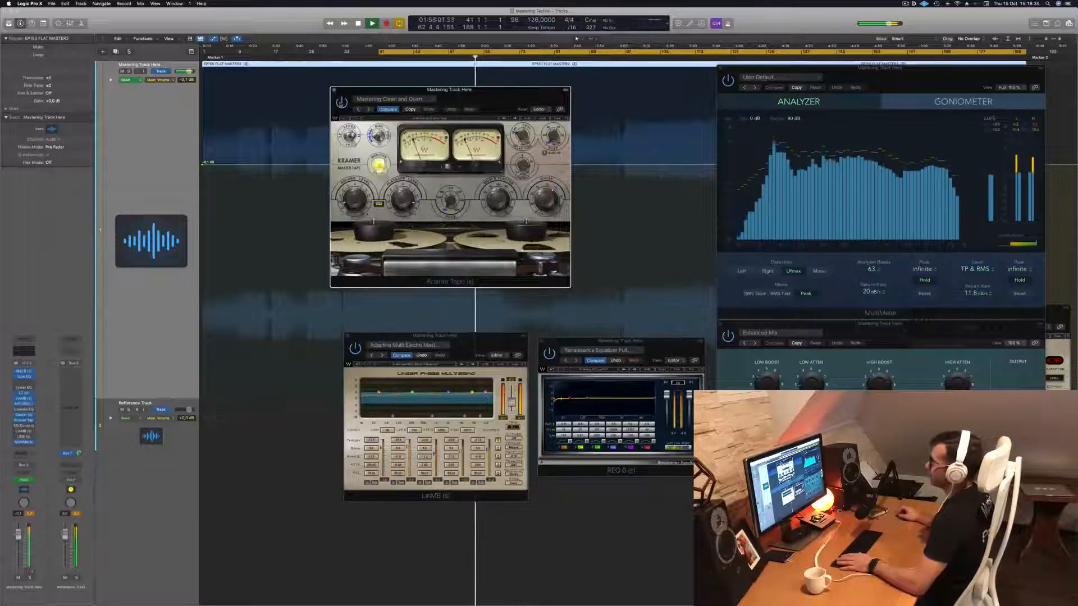
left_click(334, 90)
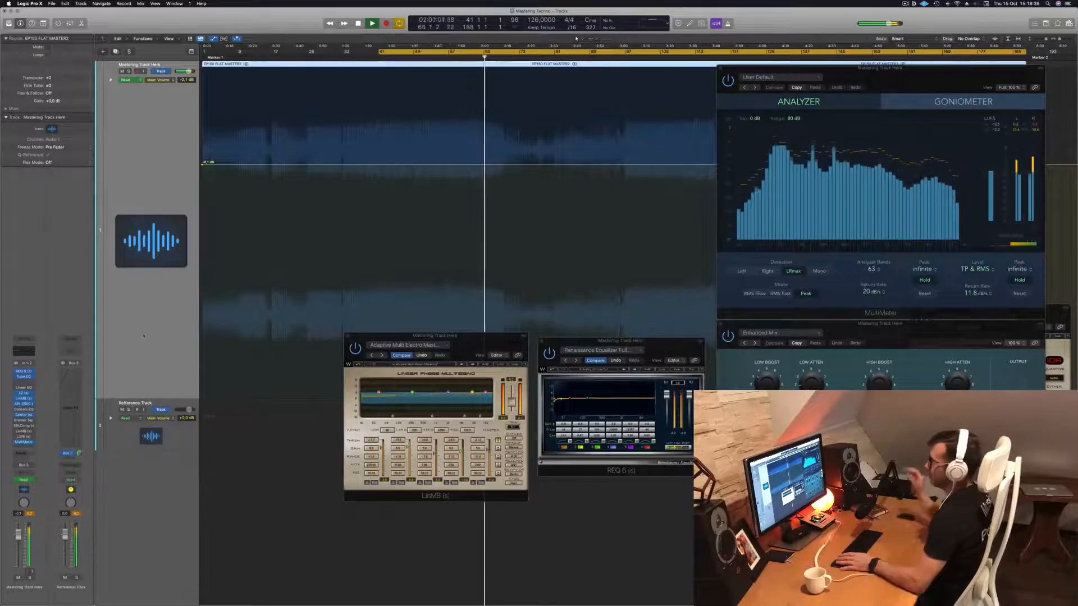
key("space")
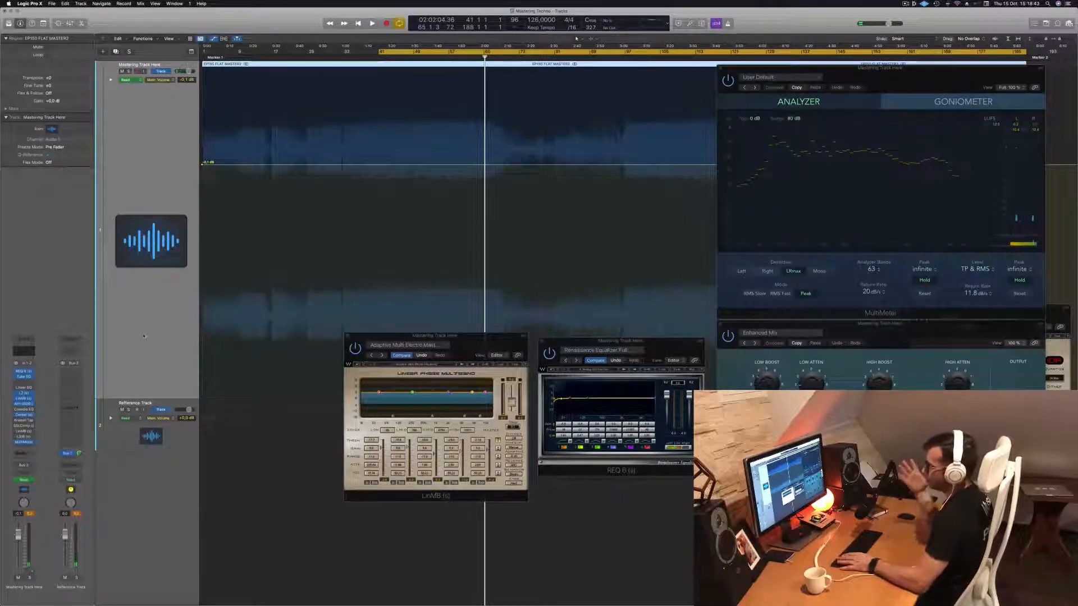
Replay from bar 41, open the SSLComp with its Mastering preset, and place its window above the LinMB and REQ 6 windows.
key("space")
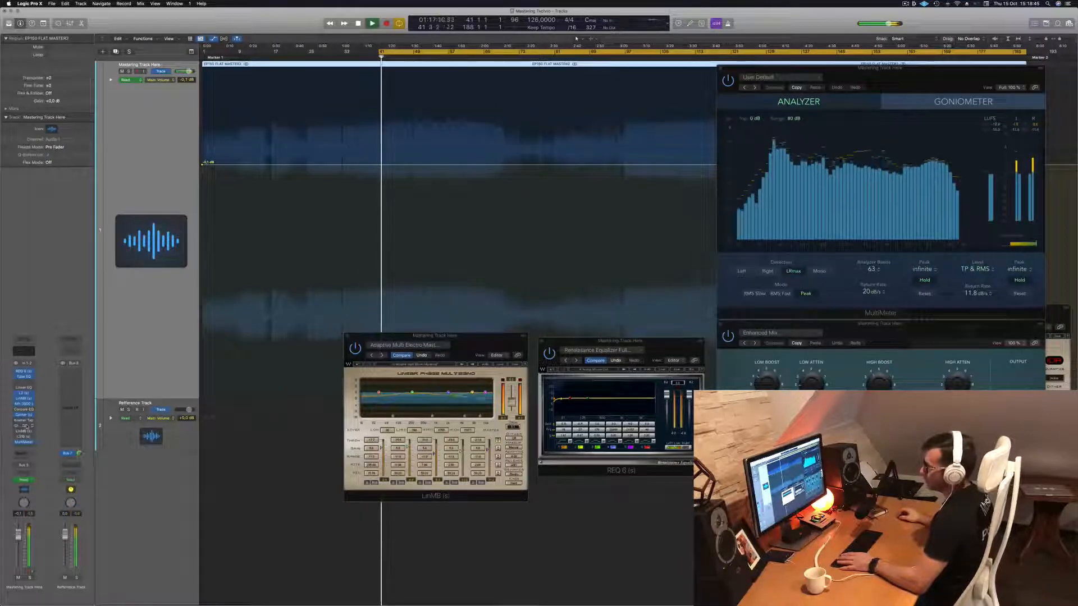
left_click(24, 427)
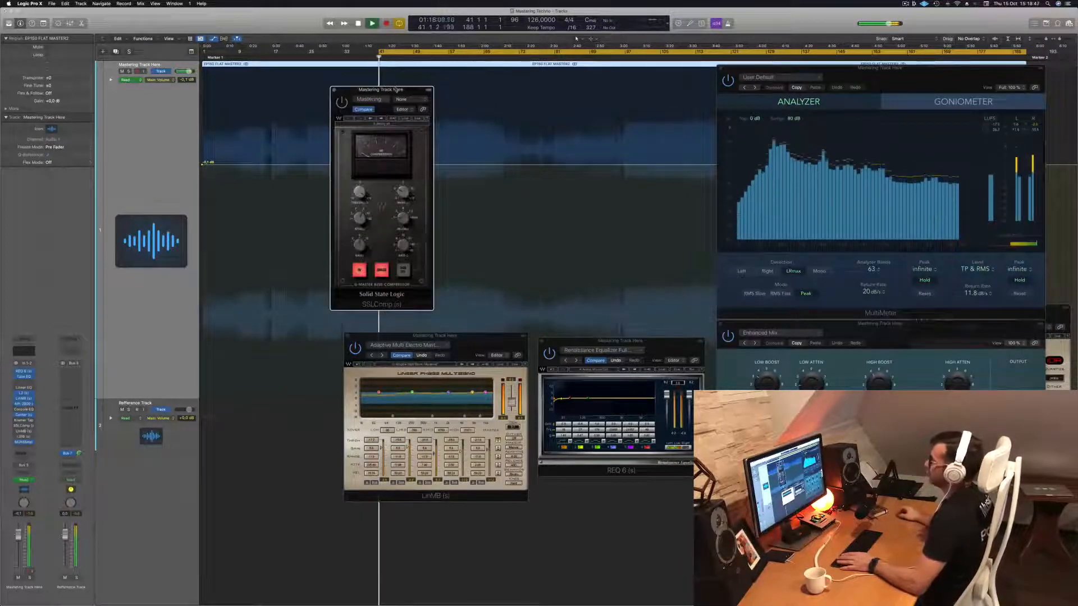
left_click_drag(381, 89, 406, 90)
key("space")
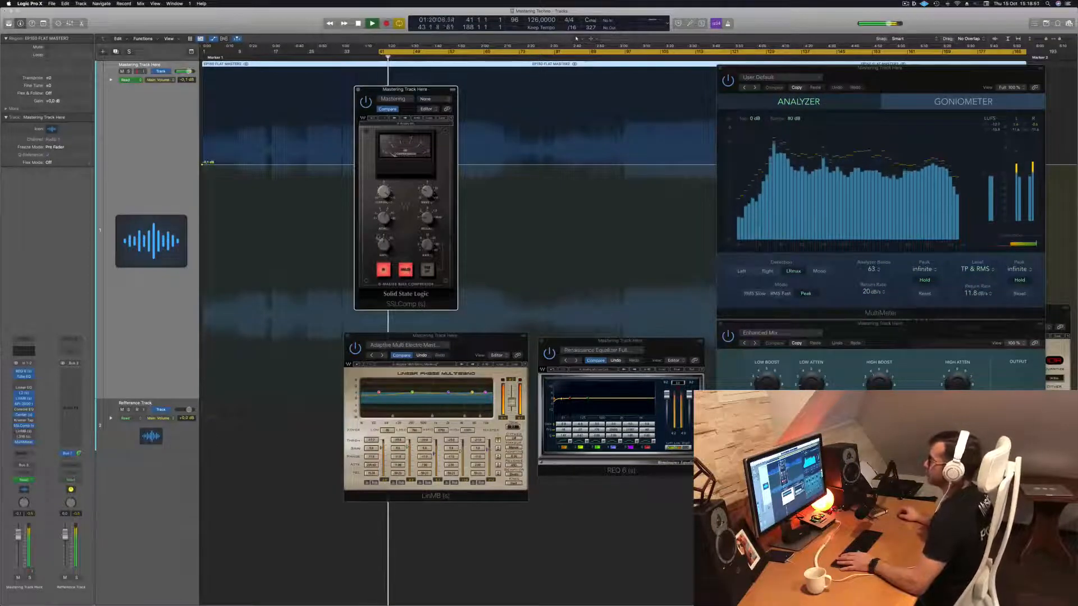
left_click_drag(406, 90, 513, 110)
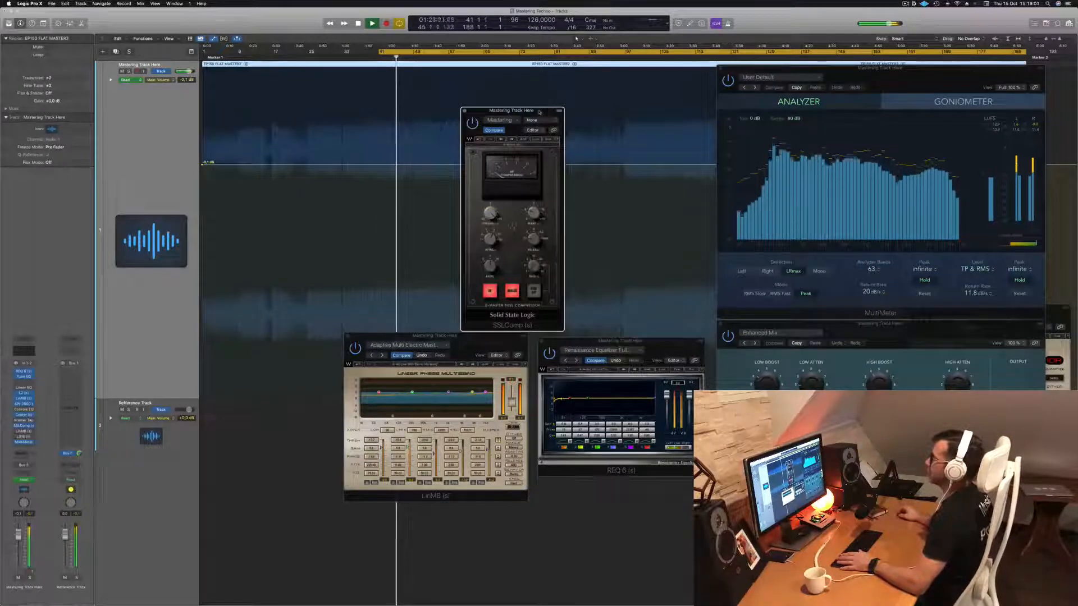
left_click_drag(540, 113, 549, 71)
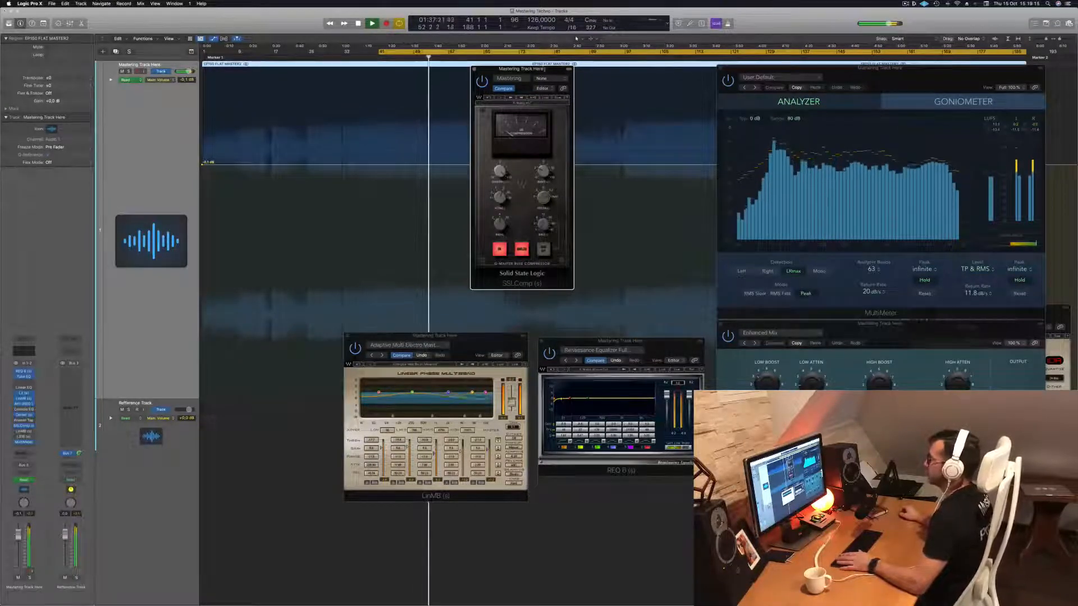
left_click_drag(536, 72, 544, 111)
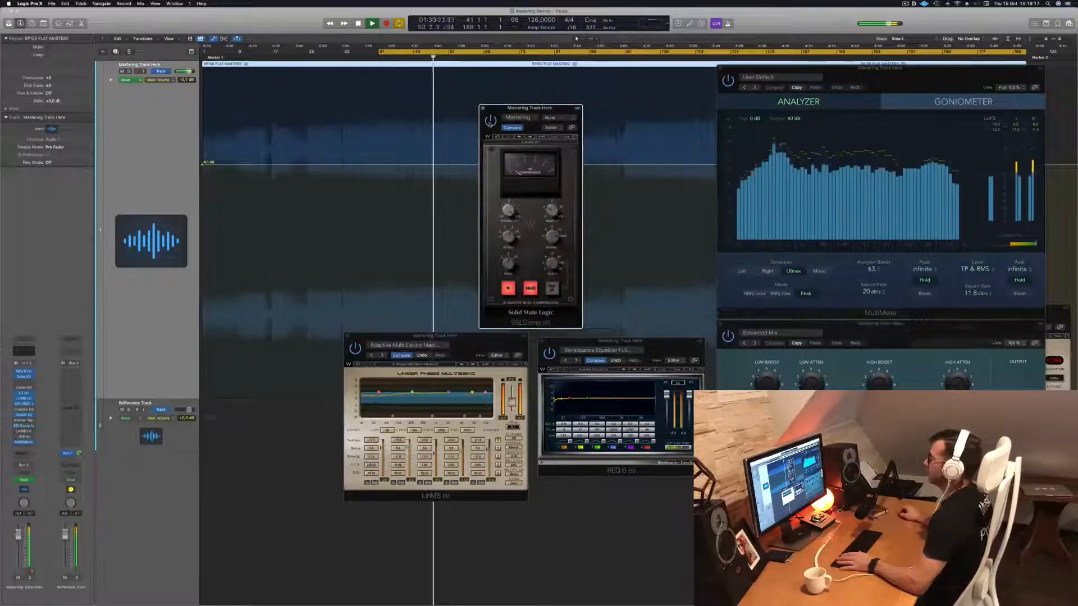
left_click_drag(559, 107, 577, 74)
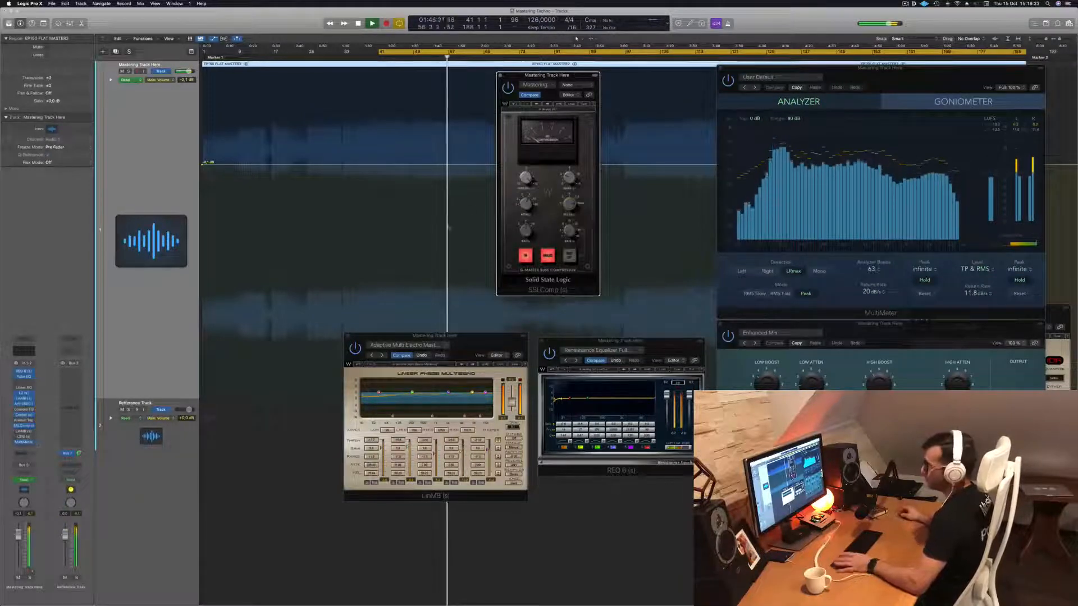
Open the second LinMB with its Multi Opto Mastering preset, audition it from bar 41, and move its window over the SSLComp's edge.
left_click(24, 431)
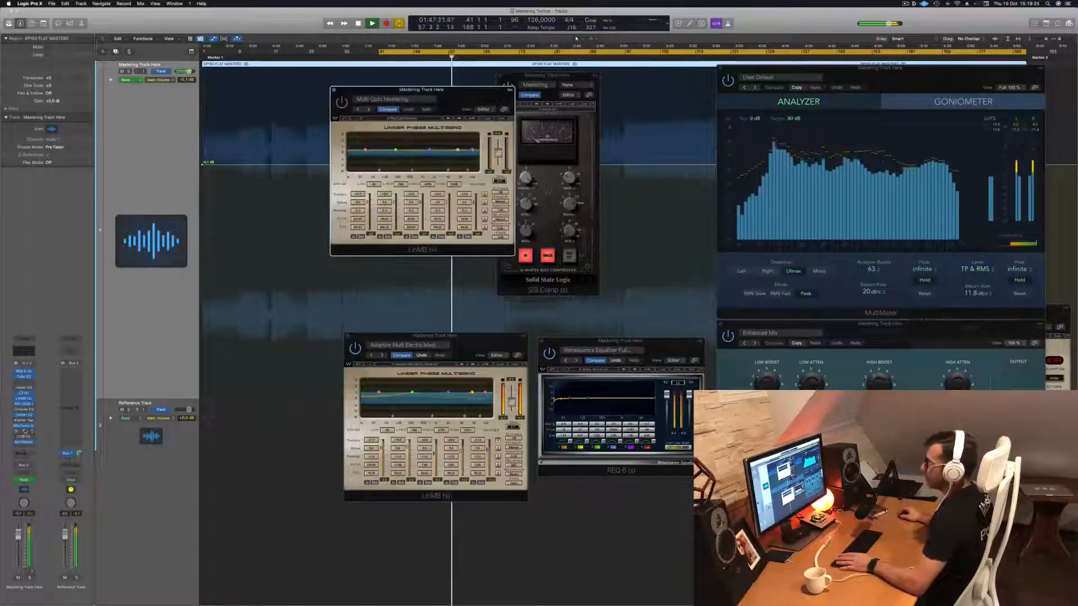
left_click_drag(452, 91, 501, 158)
key("space")
key("space")
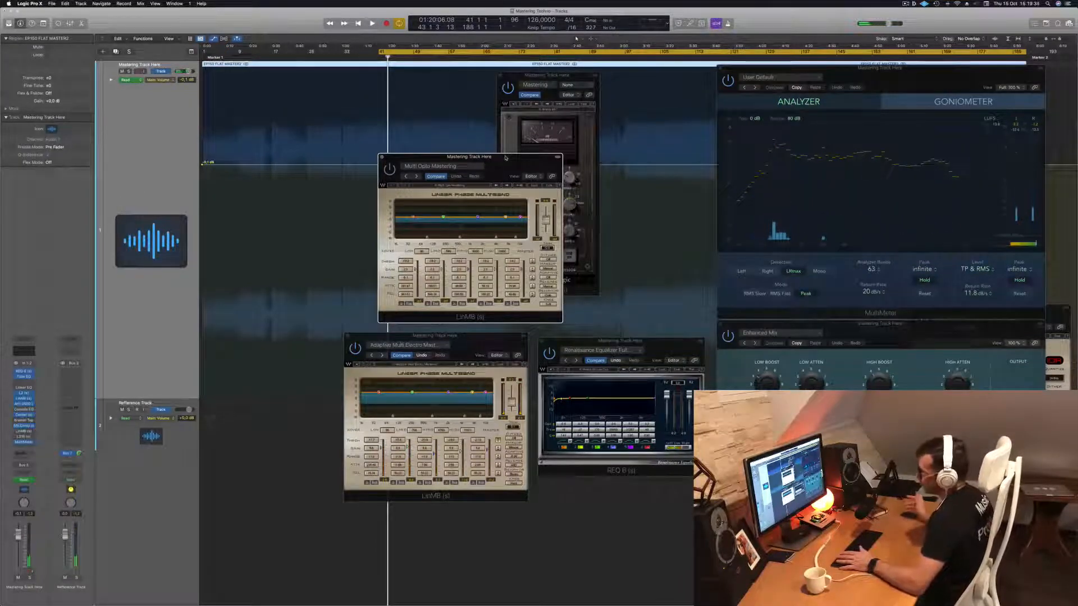
key("space")
left_click_drag(505, 158, 515, 163)
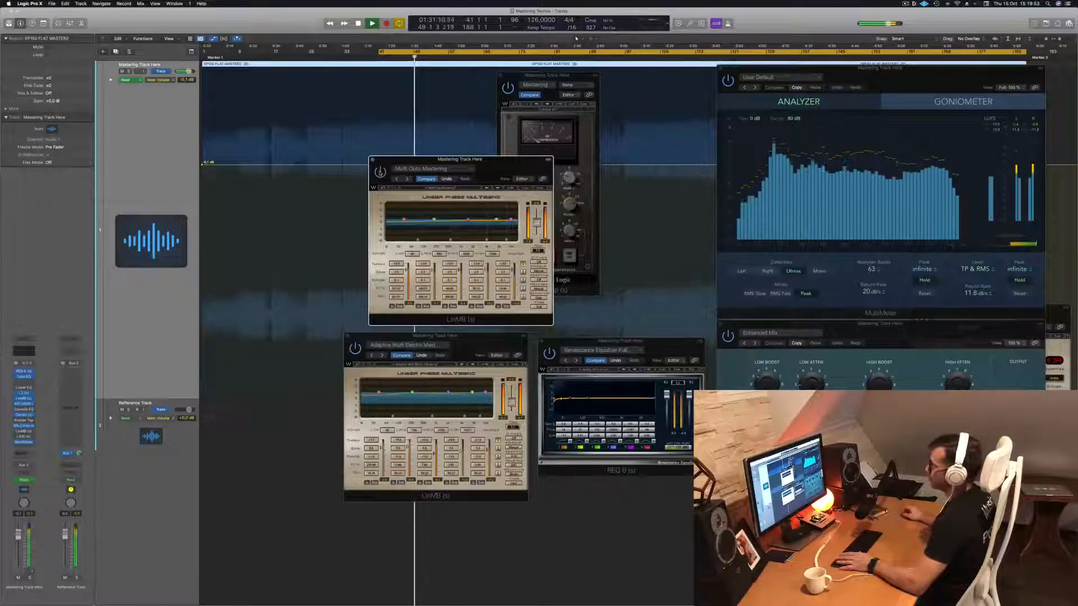
left_click_drag(496, 165, 671, 156)
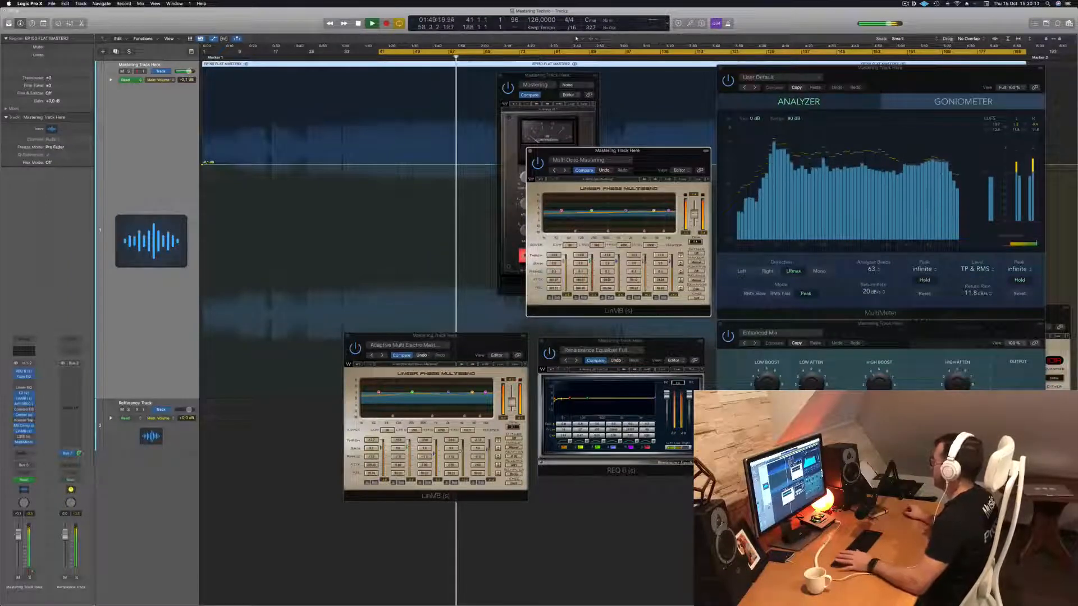
Arrange the second LinMB beside the SSLComp and the first LinMB below it, and bring the SSLComp to the front.
left_click_drag(617, 150, 696, 110)
left_click_drag(426, 336, 574, 290)
left_click(565, 75)
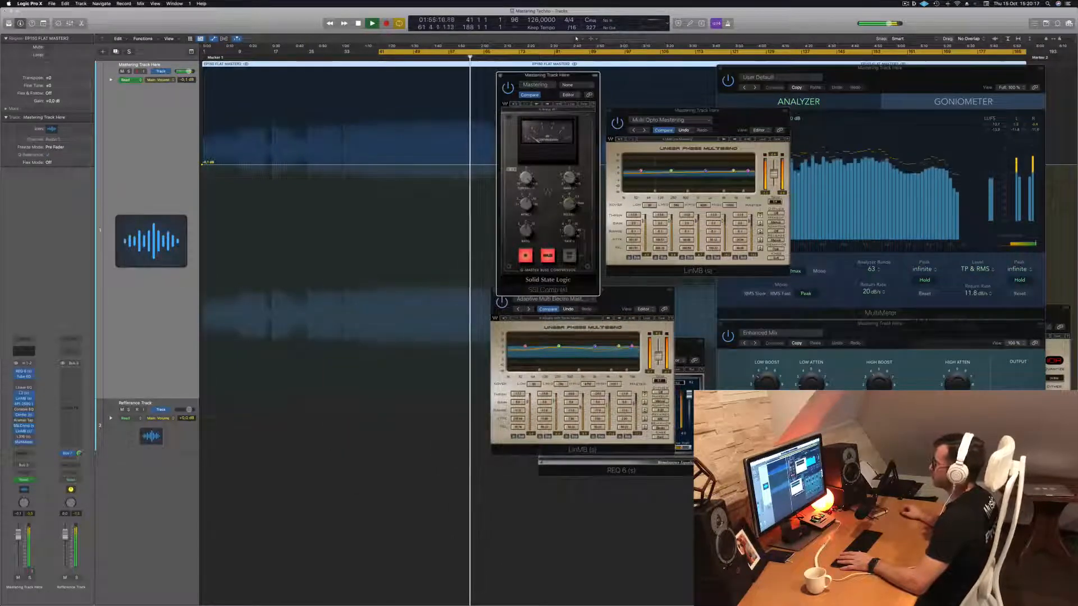
Open and enable the L316 limiter with its Basic 1 preset, raise the MultiMeter window slightly, and replay from bar 41.
left_click(25, 437)
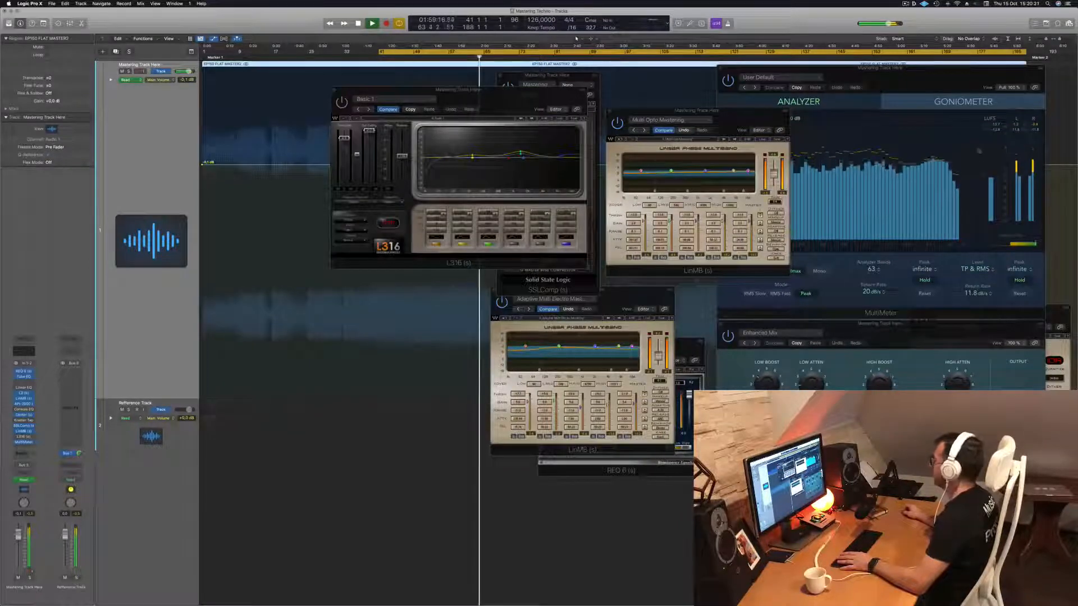
left_click(963, 72)
left_click_drag(963, 72, 957, 58)
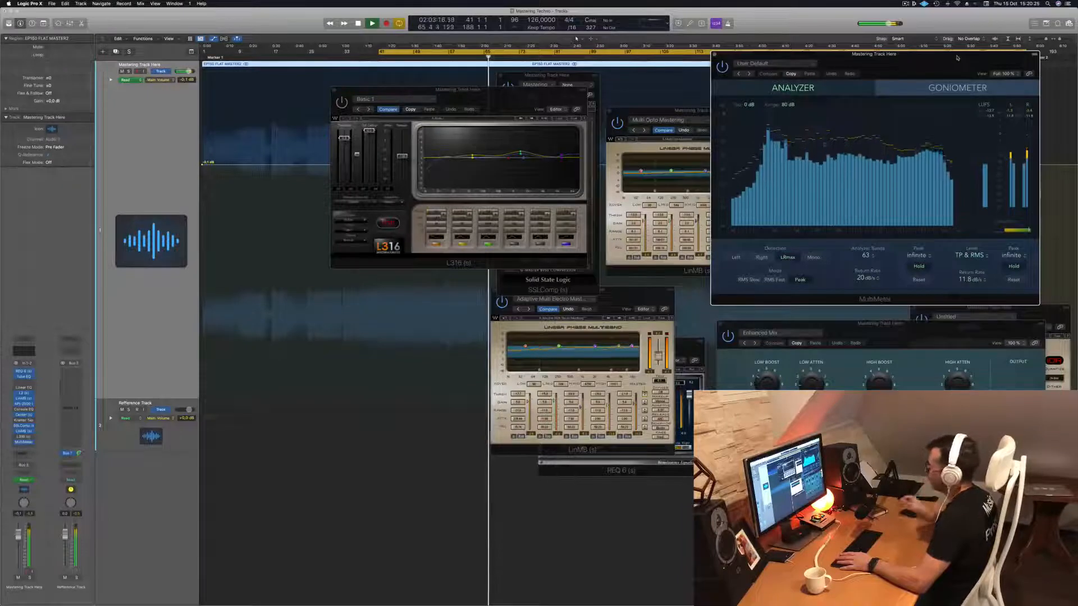
left_click(348, 264)
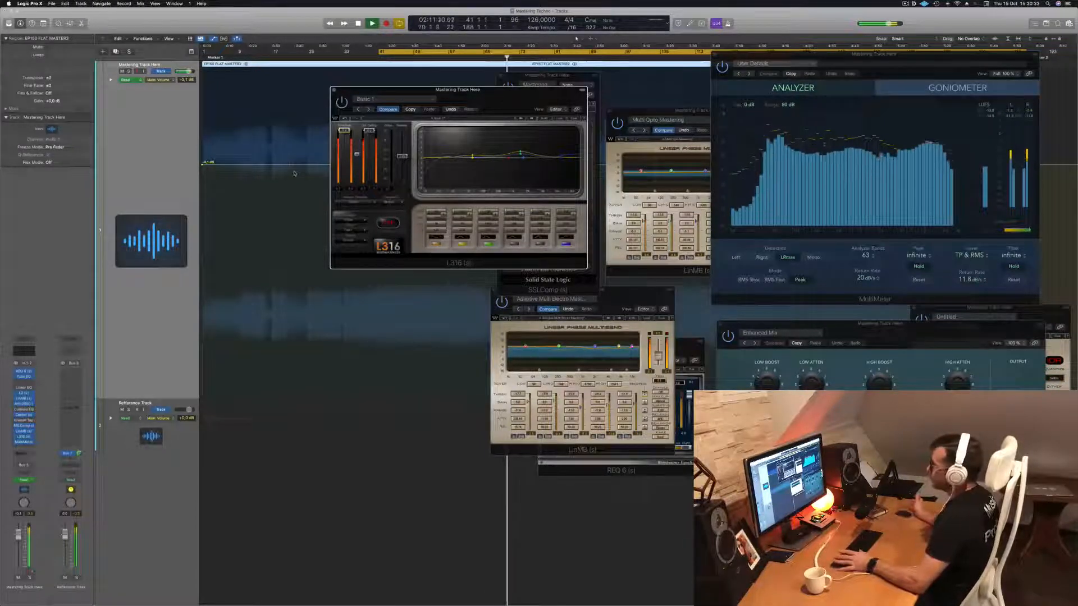
key("Return")
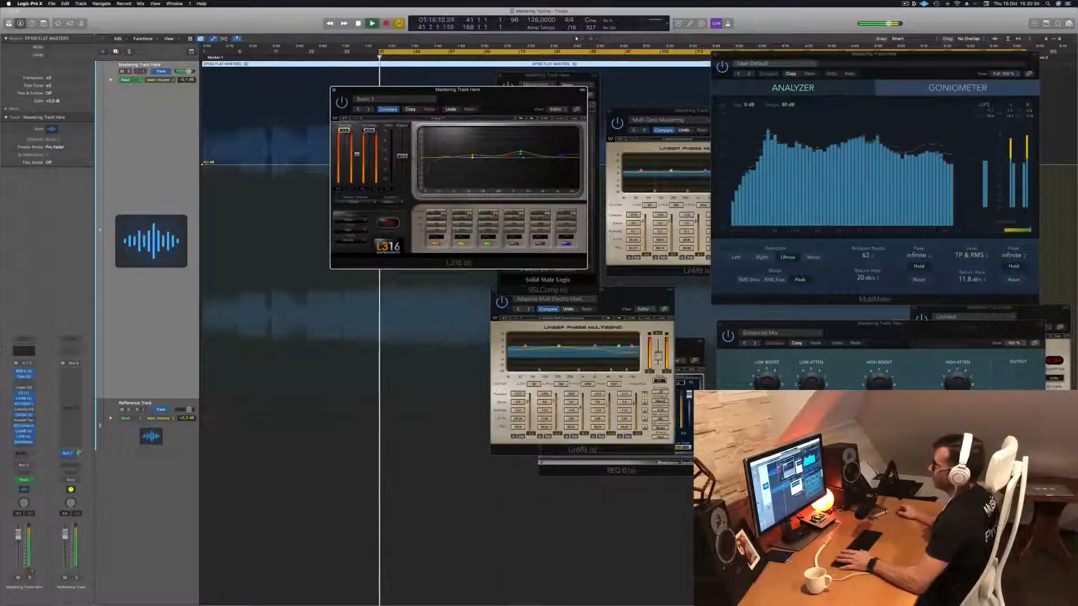
Audition the track through the L316 while moving its window clear of the other plug-ins, then close the window.
left_click_drag(501, 110, 498, 149)
key("space")
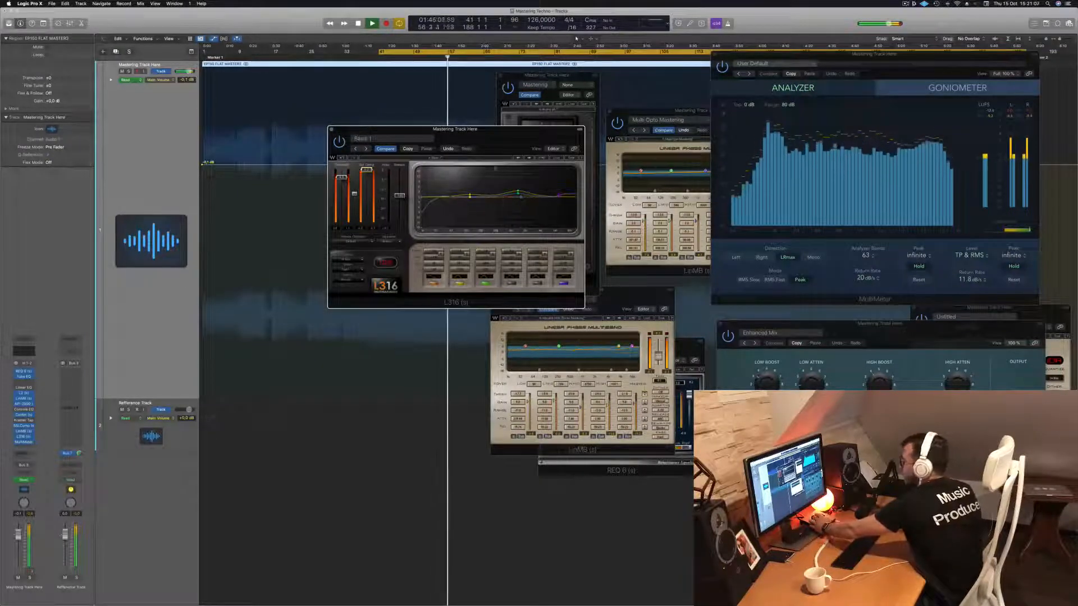
mouse_move(498, 137)
left_mouse_down()
mouse_move(482, 139)
mouse_move(493, 153)
left_mouse_up()
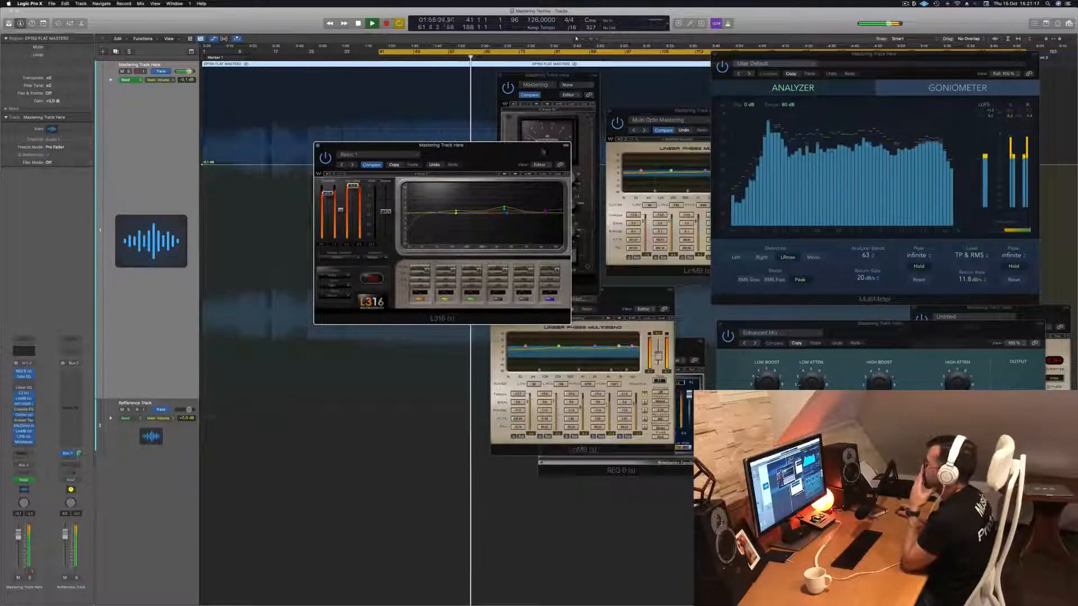
left_click_drag(488, 152, 526, 163)
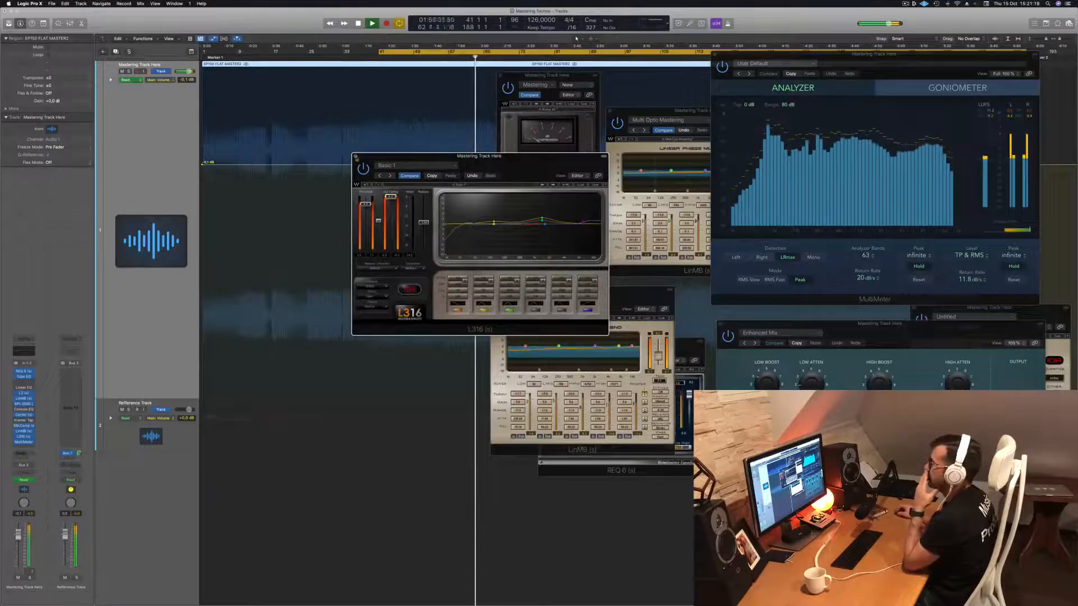
left_click(356, 158)
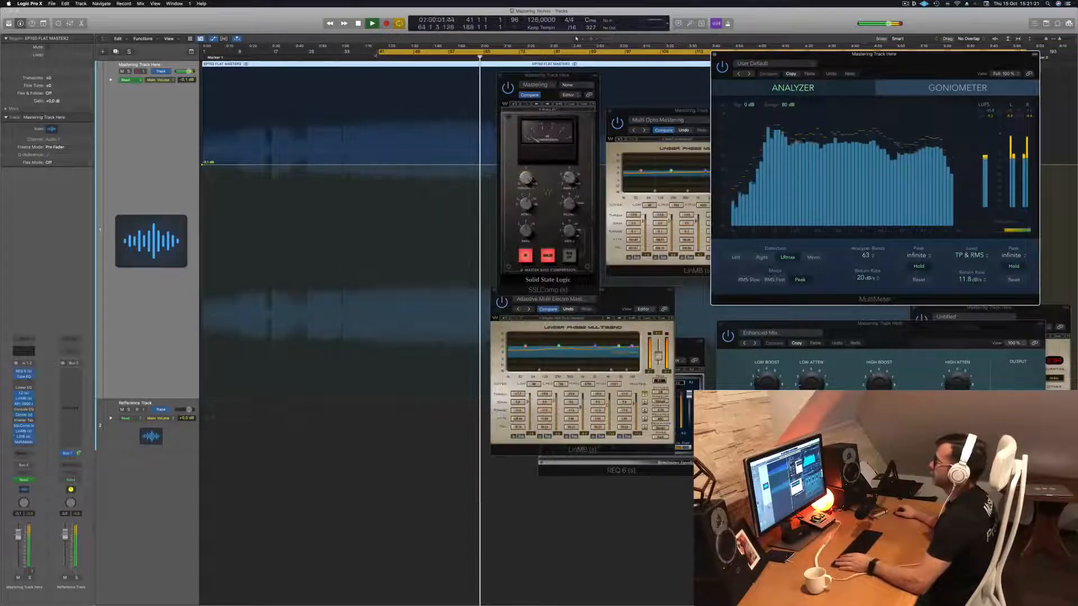
Stop playback, hide all plug-in windows, extend the cycle range back to bar 1, and play the track from there.
key("space")
key("v")
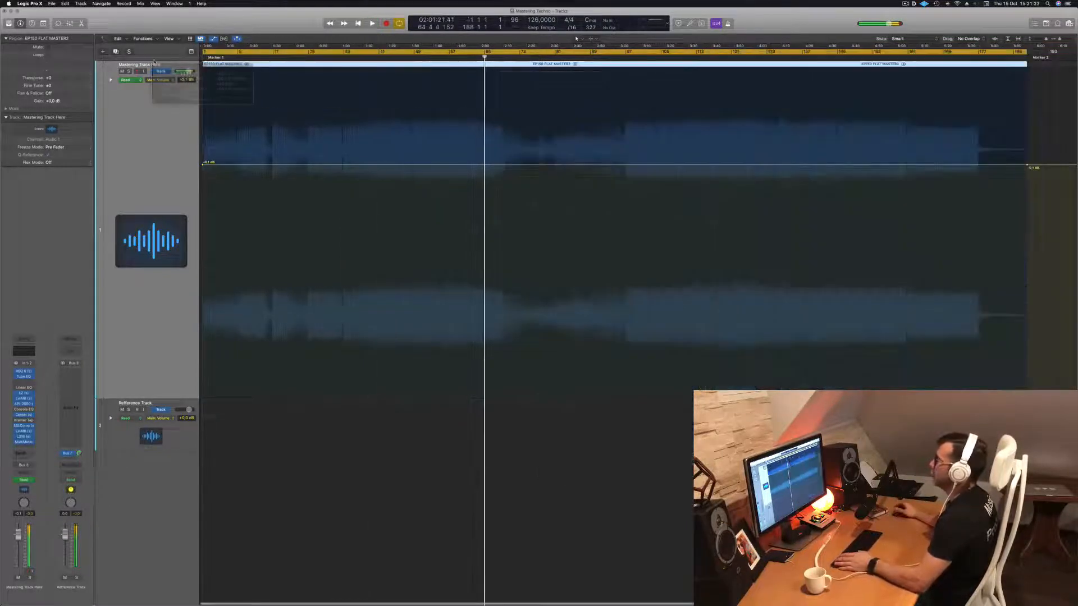
key("Return")
key("space")
scroll(246, 125, "up", 10)
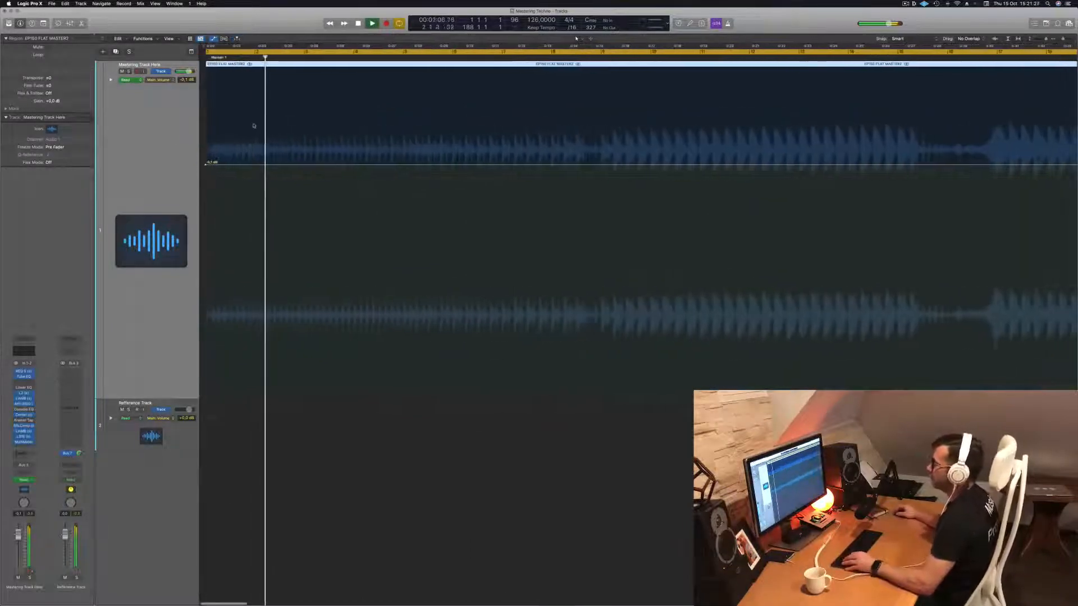
Replay the track's opening from bar 1 and fit the whole mastering region in the timeline.
key("Return")
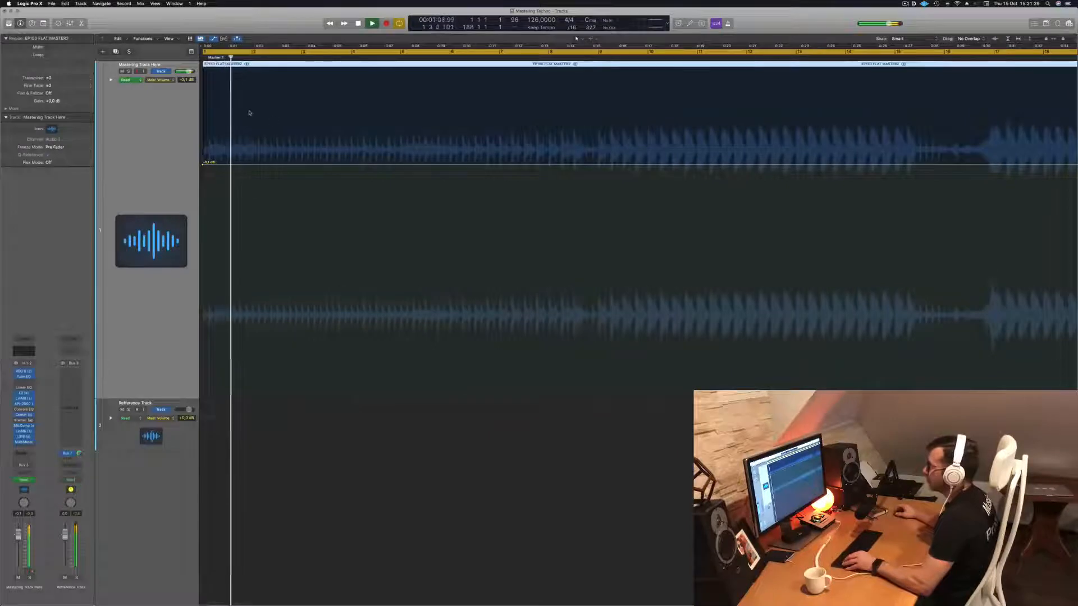
key("Return")
scroll(270, 107, "up", 2)
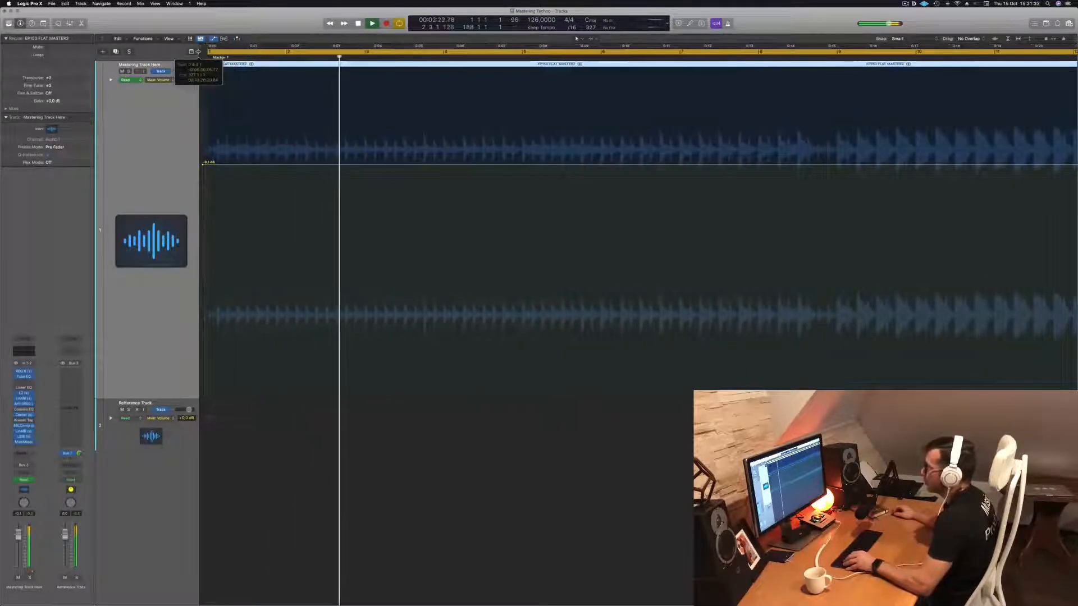
key("space")
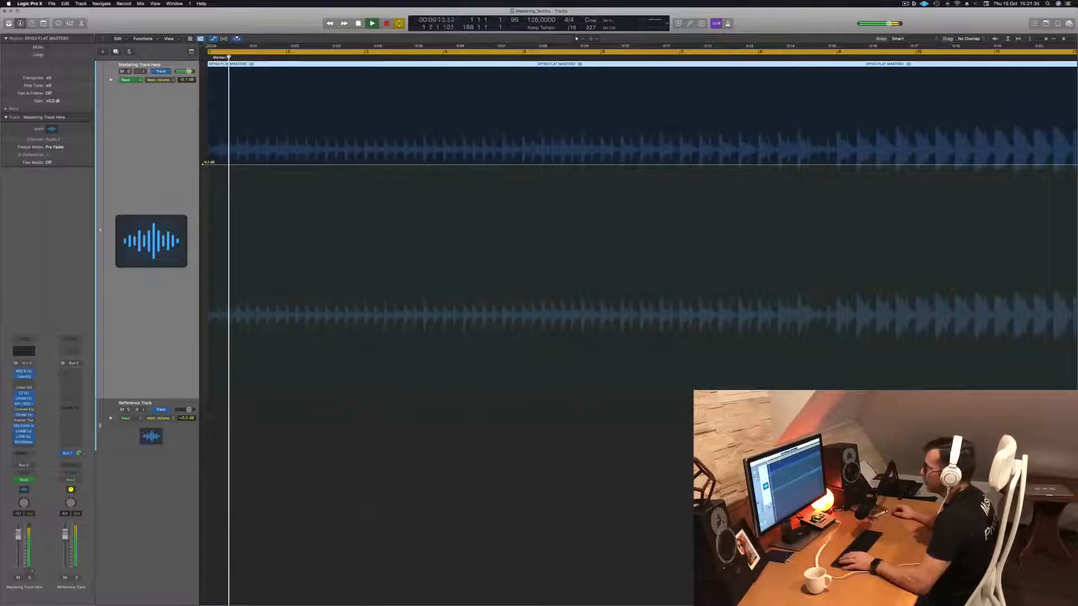
key("Return")
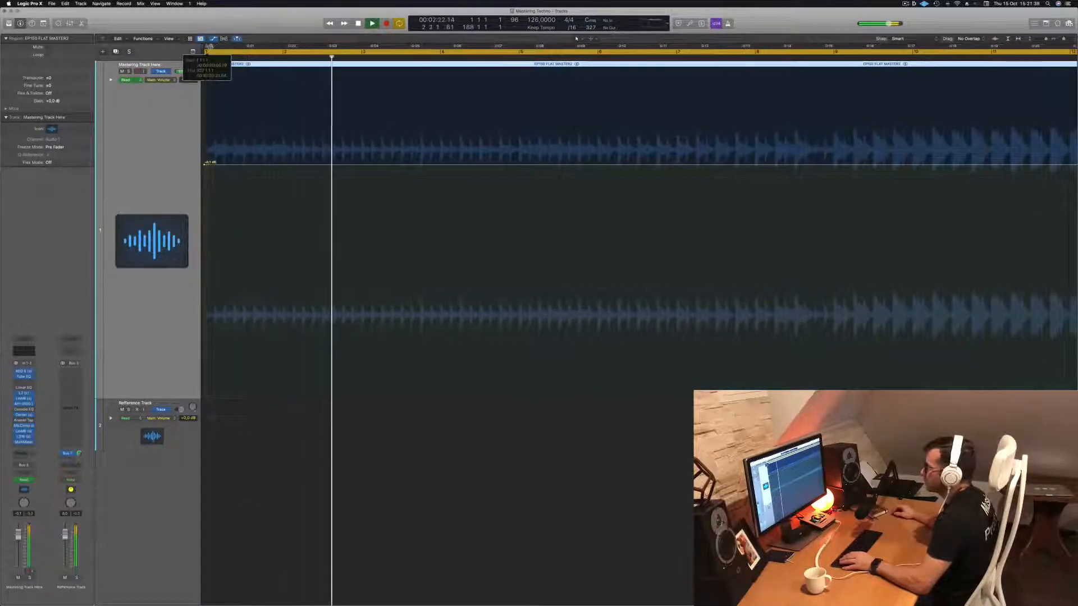
key("Return")
scroll(331, 178, "down", 15)
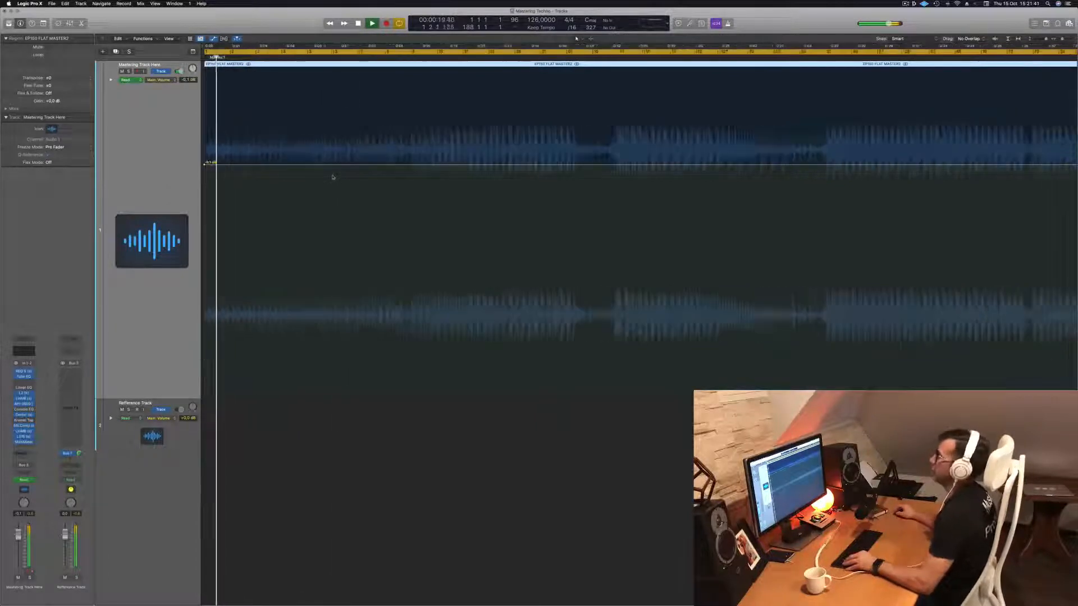
scroll(331, 178, "up", 2)
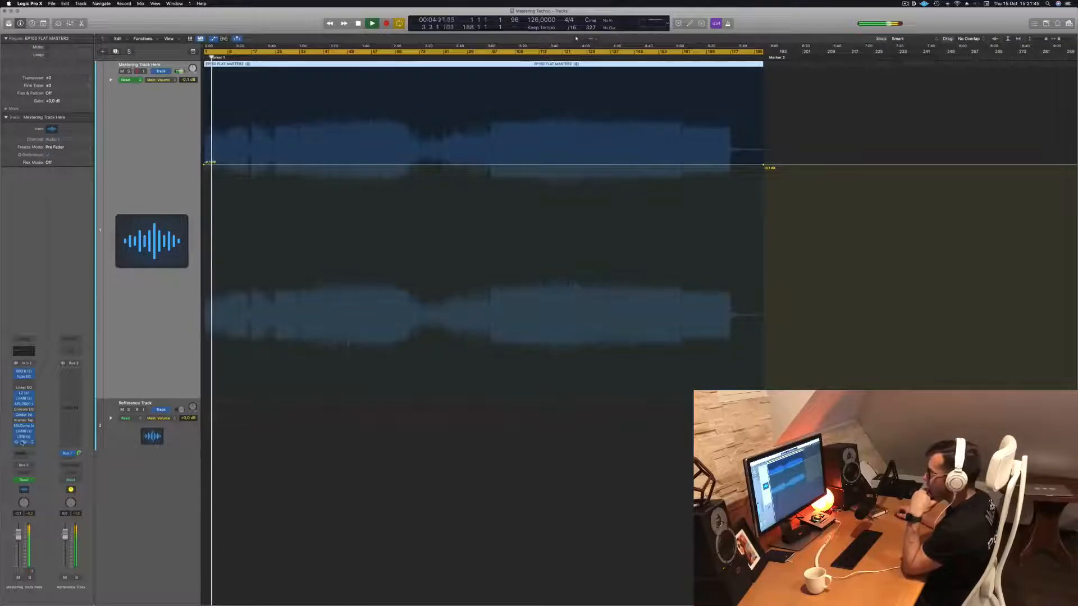
Show the plug-in windows again, close the SSLComp, and move the MultiMeter and second LinMB so both analyzers are visible.
key("v")
left_click_drag(932, 58, 914, 58)
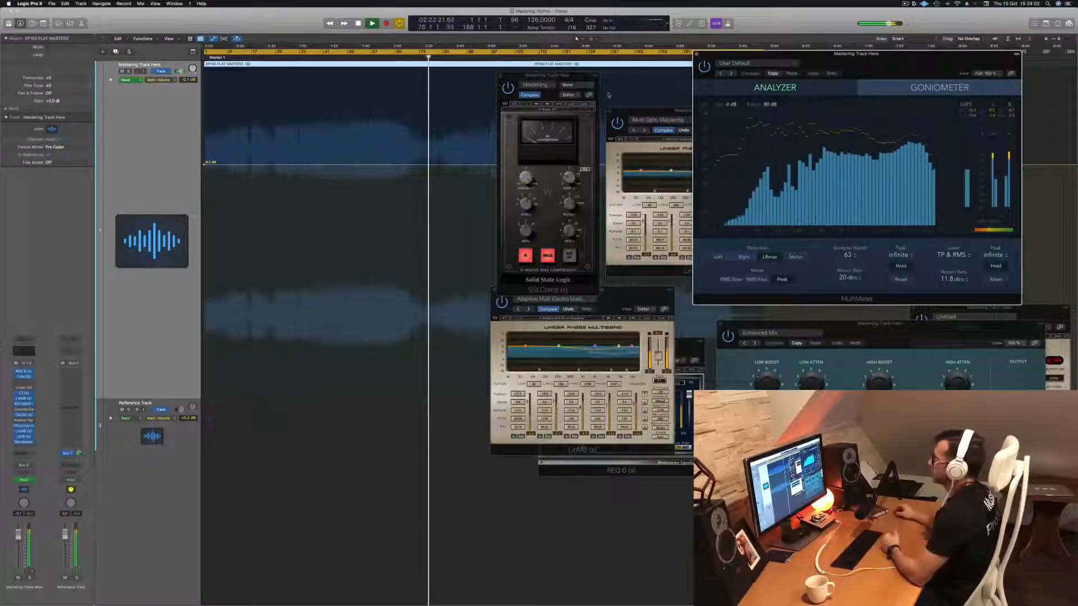
left_click_drag(568, 73, 565, 74)
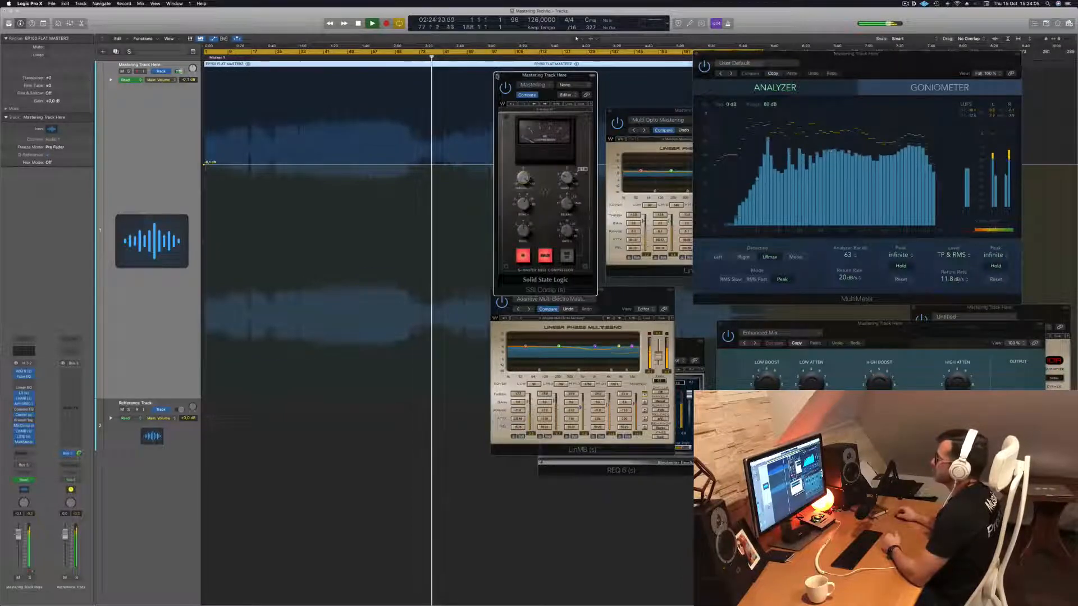
left_click(497, 76)
left_click_drag(886, 55, 936, 38)
left_click_drag(728, 117, 833, 248)
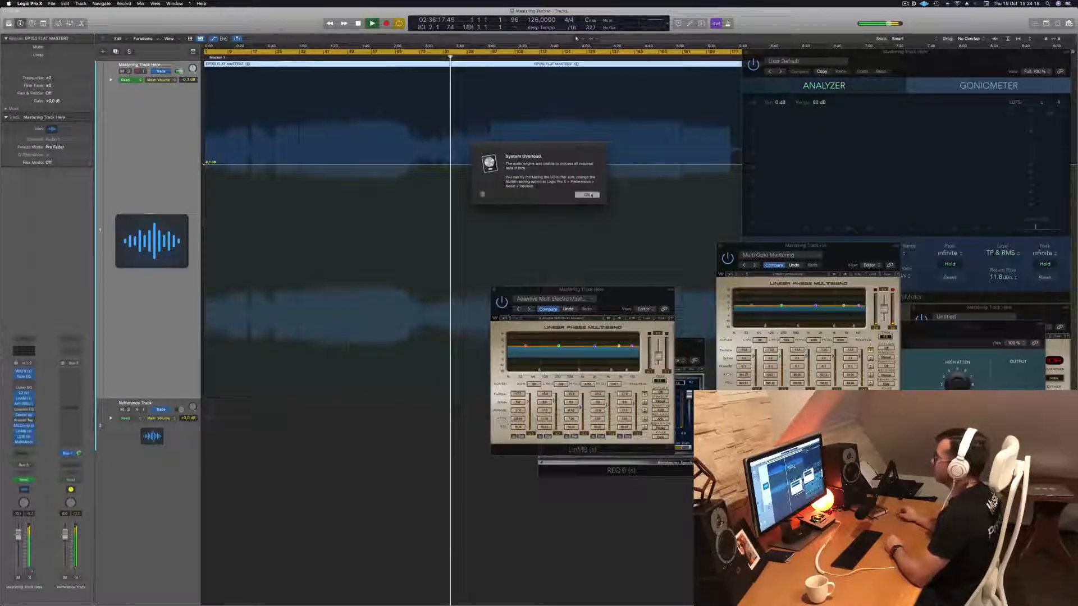
Dismiss the system overload alert, resume playback, and move the playhead to bar 111.
left_click(587, 195)
key("space")
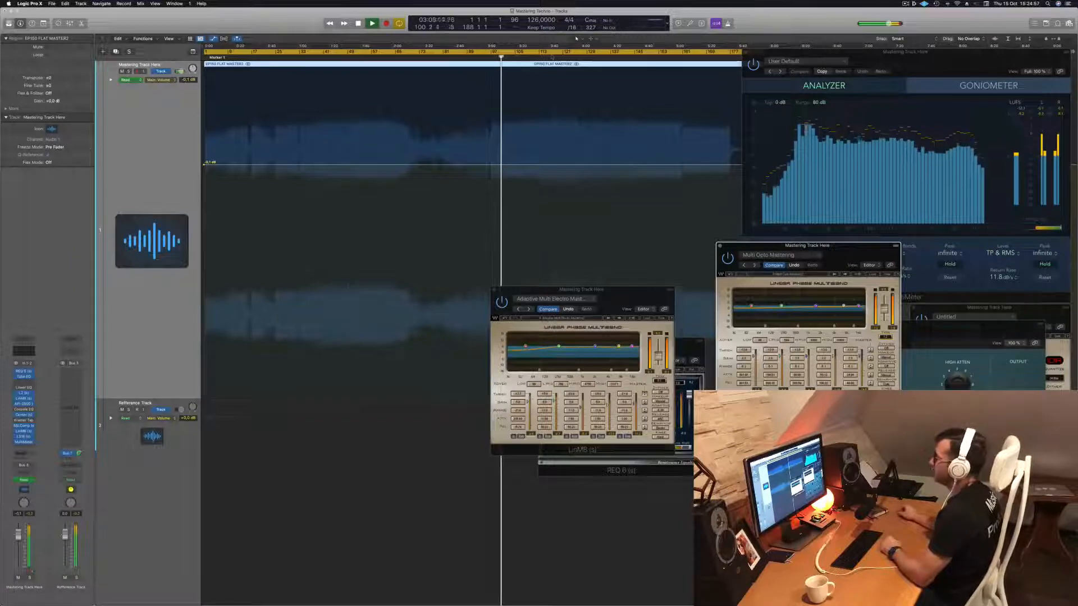
left_click(544, 58)
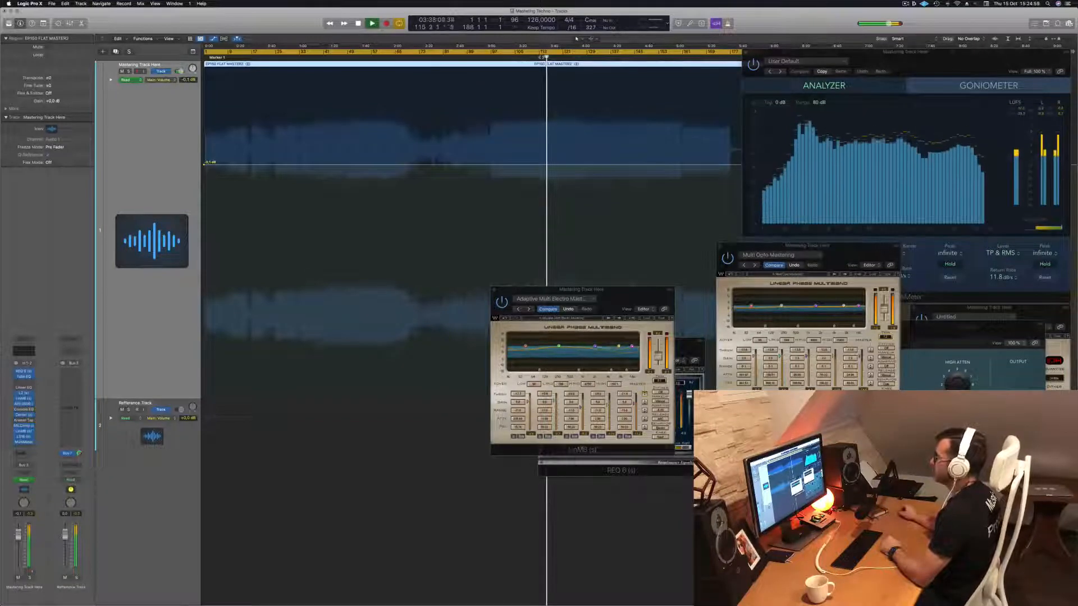
left_click(540, 57)
left_click(533, 57)
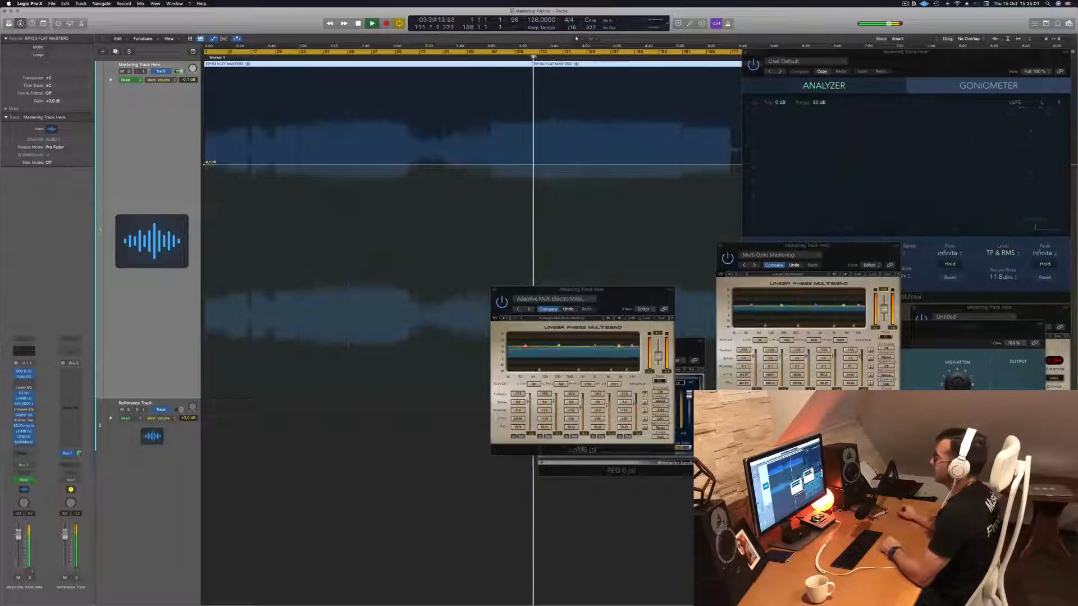